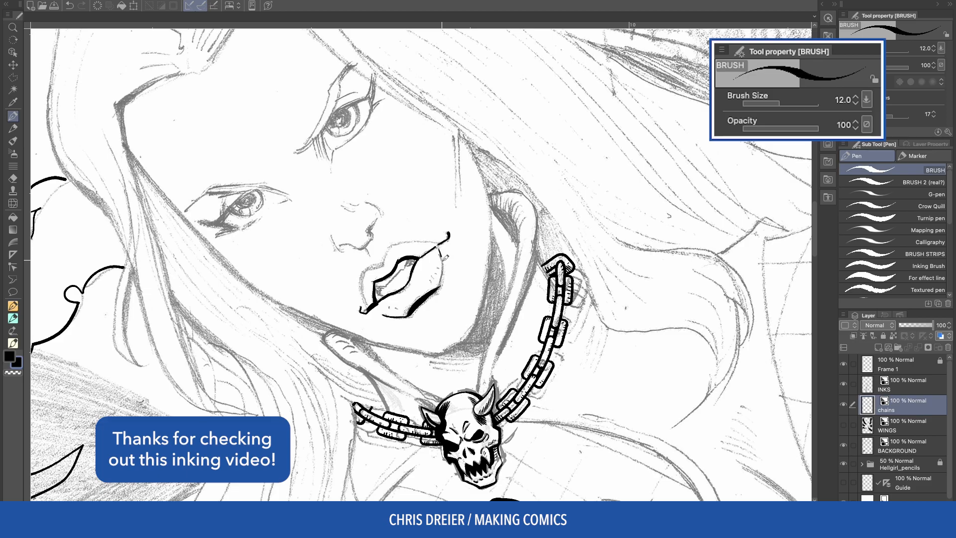
Step: Ink the outlines of the upper and lower lips over the pencils with the BRUSH pen, redoing the misplaced strokes
{"action": "mouse_move", "coordinate": [305, 240]}
{"action": "left_mouse_down"}
{"action": "mouse_move", "coordinate": [436, 209]}
{"action": "mouse_move", "coordinate": [439, 286]}
{"action": "left_mouse_up"}
{"action": "mouse_move", "coordinate": [283, 176]}
{"action": "left_mouse_down"}
{"action": "mouse_move", "coordinate": [438, 234]}
{"action": "mouse_move", "coordinate": [442, 283]}
{"action": "left_mouse_up"}
{"action": "key", "text": "ctrl+z"}
{"action": "left_click_drag", "start_coordinate": [452, 234], "coordinate": [443, 280]}
{"action": "key", "text": "ctrl+z"}
{"action": "left_click_drag", "start_coordinate": [453, 235], "coordinate": [438, 289]}
{"action": "mouse_move", "coordinate": [318, 181]}
{"action": "left_mouse_down"}
{"action": "mouse_move", "coordinate": [307, 194]}
{"action": "mouse_move", "coordinate": [468, 251]}
{"action": "mouse_move", "coordinate": [471, 281]}
{"action": "left_mouse_up"}
{"action": "left_click_drag", "start_coordinate": [299, 245], "coordinate": [475, 197]}
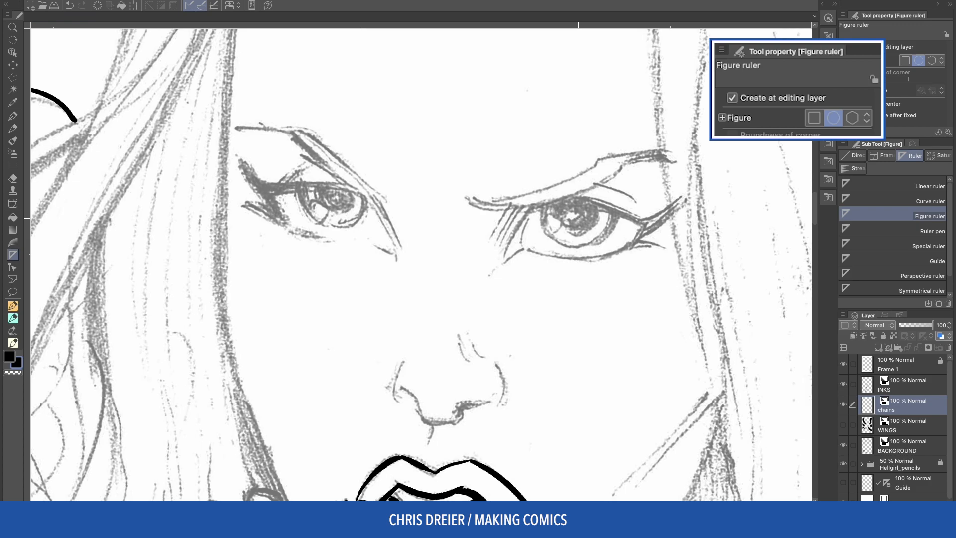
Step: Place a circular figure ruler around the iris of her left eye and fit it to the pencilled circle
{"action": "left_click_drag", "start_coordinate": [579, 218], "coordinate": [609, 249]}
{"action": "key", "text": "o"}
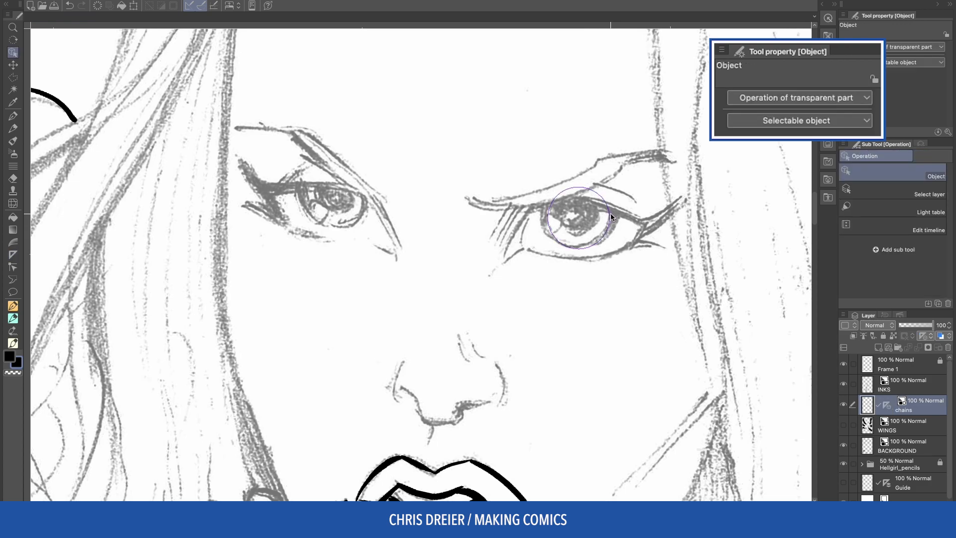
{"action": "left_click", "coordinate": [610, 213]}
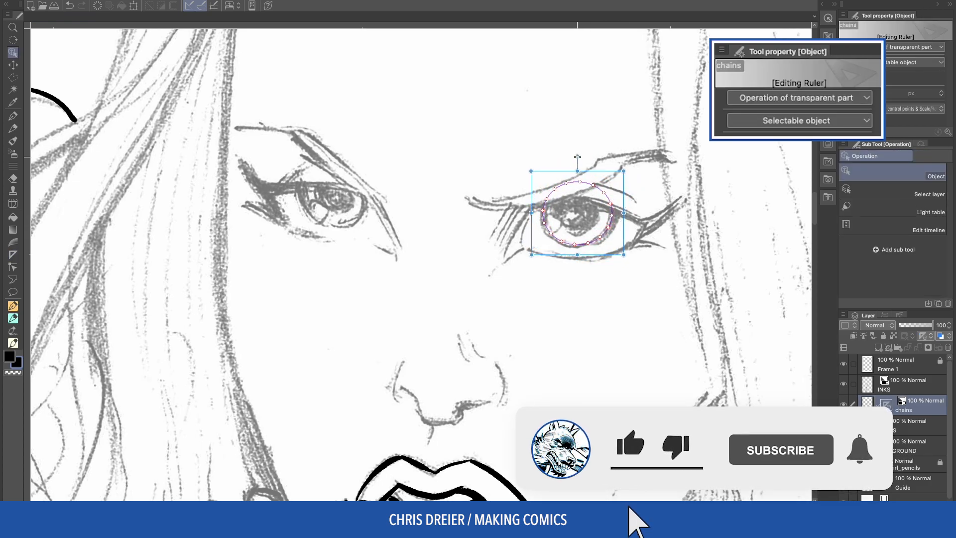
{"action": "mouse_move", "coordinate": [584, 174]}
{"action": "left_mouse_down"}
{"action": "mouse_move", "coordinate": [356, 158]}
{"action": "mouse_move", "coordinate": [586, 177]}
{"action": "left_mouse_up"}
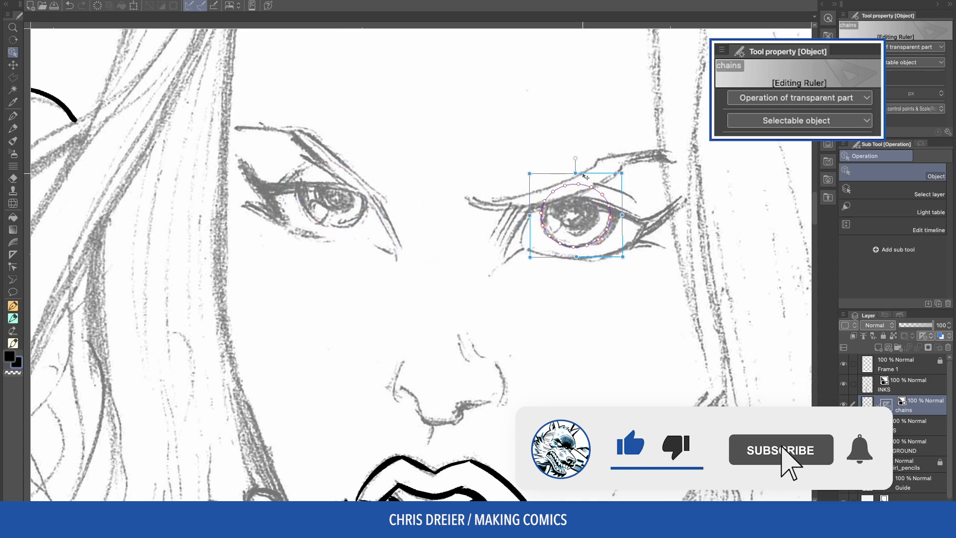
Step: Ink the lower curve of her left iris along the circular ruler with the BRUSH pen, thickening the line with a larger size
{"action": "key", "text": "p"}
{"action": "mouse_move", "coordinate": [543, 206]}
{"action": "left_mouse_down"}
{"action": "mouse_move", "coordinate": [568, 245]}
{"action": "mouse_move", "coordinate": [604, 232]}
{"action": "mouse_move", "coordinate": [615, 214]}
{"action": "left_mouse_up"}
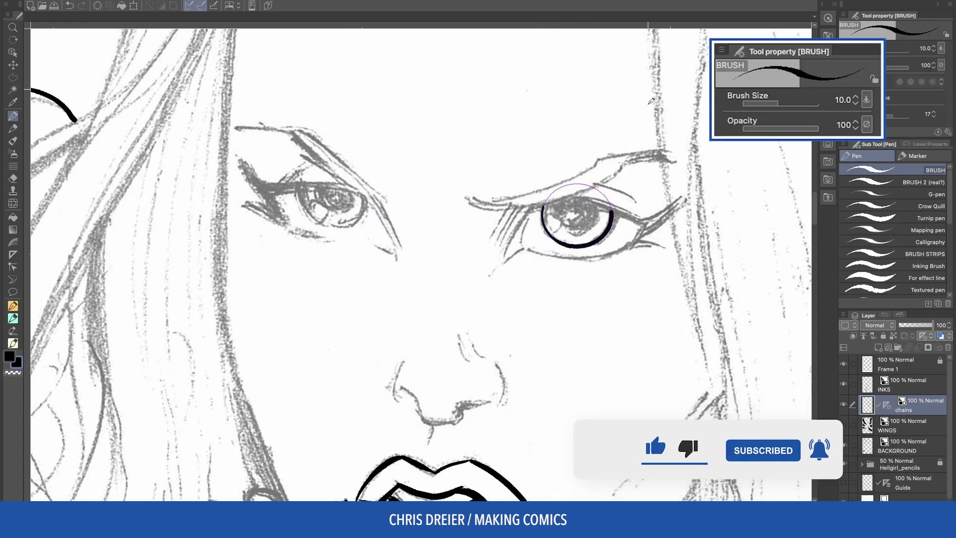
{"action": "key", "text": "bracketright"}
{"action": "key", "text": "bracketright"}
{"action": "key", "text": "bracketright"}
{"action": "mouse_move", "coordinate": [571, 242]}
{"action": "left_mouse_down"}
{"action": "mouse_move", "coordinate": [617, 211]}
{"action": "mouse_move", "coordinate": [333, 159]}
{"action": "mouse_move", "coordinate": [387, 158]}
{"action": "mouse_move", "coordinate": [359, 222]}
{"action": "mouse_move", "coordinate": [301, 205]}
{"action": "mouse_move", "coordinate": [300, 182]}
{"action": "left_mouse_up"}
Step: Ink the outer iris curve of her right eye along the repositioned circular ruler, redoing the stroke until it fits the pencils
{"action": "key", "text": "o"}
{"action": "left_click", "coordinate": [579, 187]}
{"action": "key", "text": "p"}
{"action": "key", "text": "ctrl+z"}
{"action": "mouse_move", "coordinate": [360, 215]}
{"action": "left_mouse_down"}
{"action": "mouse_move", "coordinate": [316, 210]}
{"action": "mouse_move", "coordinate": [301, 185]}
{"action": "left_mouse_up"}
{"action": "key", "text": "ctrl+z"}
{"action": "mouse_move", "coordinate": [367, 196]}
{"action": "left_mouse_down"}
{"action": "mouse_move", "coordinate": [359, 215]}
{"action": "mouse_move", "coordinate": [300, 186]}
{"action": "left_mouse_up"}
Step: Ink the inner iris rings of both eyes along a smaller circular ruler, and delete the ruler
{"action": "key", "text": "o"}
{"action": "left_click", "coordinate": [355, 174]}
{"action": "mouse_move", "coordinate": [368, 165]}
{"action": "left_mouse_down"}
{"action": "mouse_move", "coordinate": [338, 177]}
{"action": "mouse_move", "coordinate": [321, 209]}
{"action": "mouse_move", "coordinate": [350, 189]}
{"action": "mouse_move", "coordinate": [427, 209]}
{"action": "mouse_move", "coordinate": [572, 200]}
{"action": "left_mouse_up"}
{"action": "key", "text": "p"}
{"action": "key", "text": "o"}
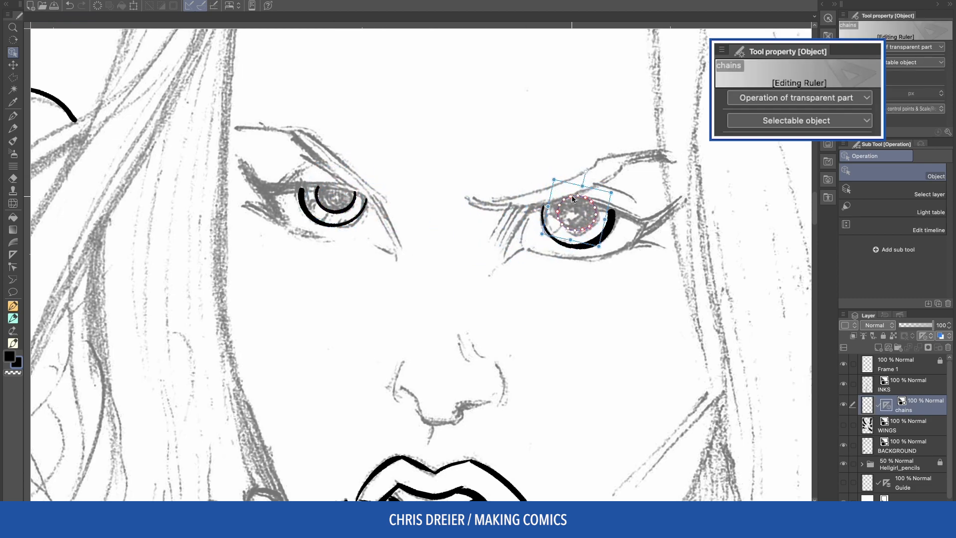
{"action": "left_click_drag", "start_coordinate": [597, 244], "coordinate": [600, 249]}
{"action": "key", "text": "p"}
{"action": "mouse_move", "coordinate": [554, 202]}
{"action": "left_mouse_down"}
{"action": "mouse_move", "coordinate": [564, 225]}
{"action": "mouse_move", "coordinate": [603, 207]}
{"action": "left_mouse_up"}
{"action": "key", "text": "o"}
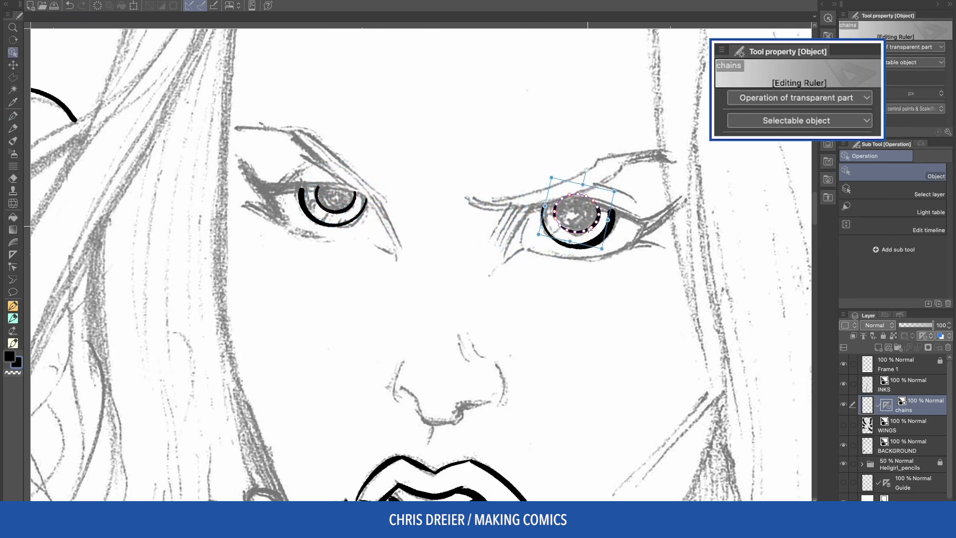
{"action": "key", "text": "Delete"}
Step: Ink the highlight shapes inside the iris of her left eye with the brush at size 8
{"action": "mouse_move", "coordinate": [369, 340]}
{"action": "left_mouse_down"}
{"action": "mouse_move", "coordinate": [312, 353]}
{"action": "mouse_move", "coordinate": [301, 87]}
{"action": "left_mouse_up"}
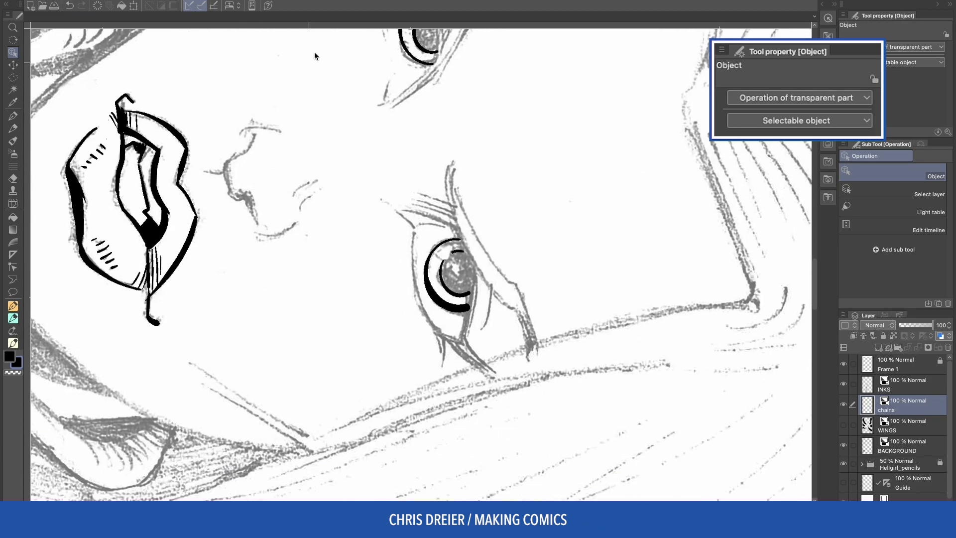
{"action": "key", "text": "p"}
{"action": "key", "text": "bracketleft"}
{"action": "key", "text": "bracketleft"}
{"action": "key", "text": "bracketleft"}
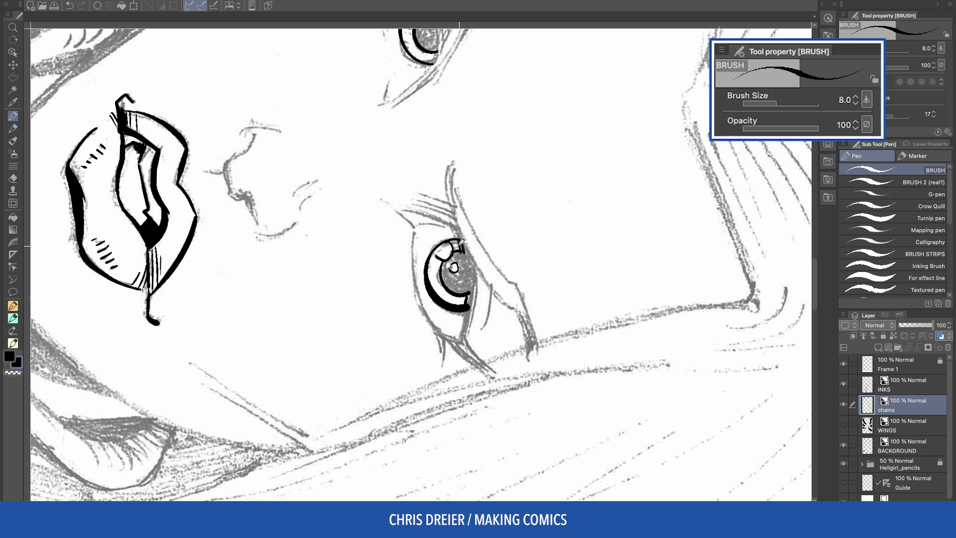
Step: Ink the upper lid edges across the irises of both eyes with the brush at size 7
{"action": "key", "text": "bracketleft"}
{"action": "left_click_drag", "start_coordinate": [475, 264], "coordinate": [460, 341]}
{"action": "mouse_move", "coordinate": [473, 289]}
{"action": "left_mouse_down"}
{"action": "mouse_move", "coordinate": [460, 340]}
{"action": "mouse_move", "coordinate": [482, 328]}
{"action": "left_mouse_up"}
{"action": "left_click_drag", "start_coordinate": [459, 224], "coordinate": [471, 277]}
{"action": "mouse_move", "coordinate": [470, 277]}
{"action": "left_mouse_down"}
{"action": "mouse_move", "coordinate": [465, 211]}
{"action": "mouse_move", "coordinate": [477, 175]}
{"action": "mouse_move", "coordinate": [482, 247]}
{"action": "mouse_move", "coordinate": [470, 264]}
{"action": "left_mouse_up"}
{"action": "left_click_drag", "start_coordinate": [469, 222], "coordinate": [462, 236]}
Step: Clean up the eye highlights with the transparent colour and fill the pupils with black
{"action": "key", "text": "c"}
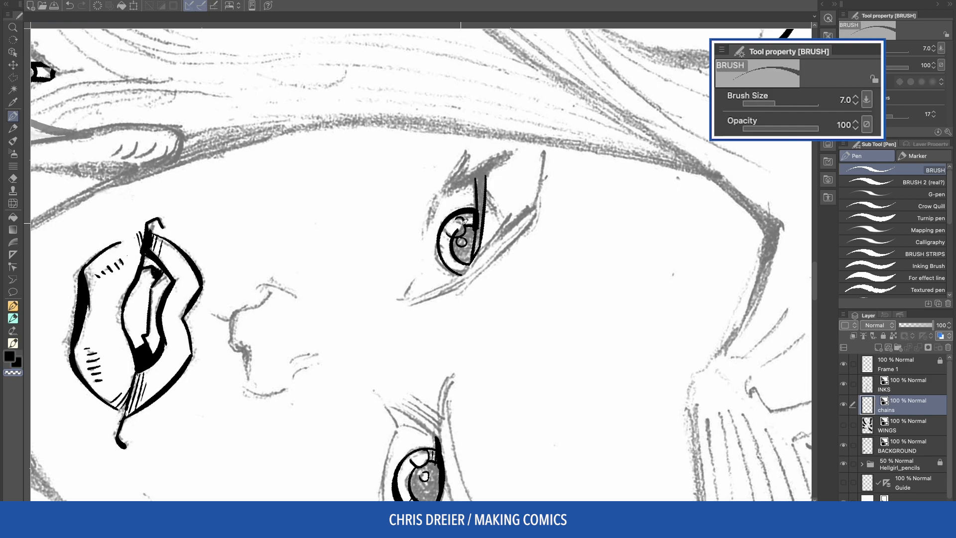
{"action": "key", "text": "c"}
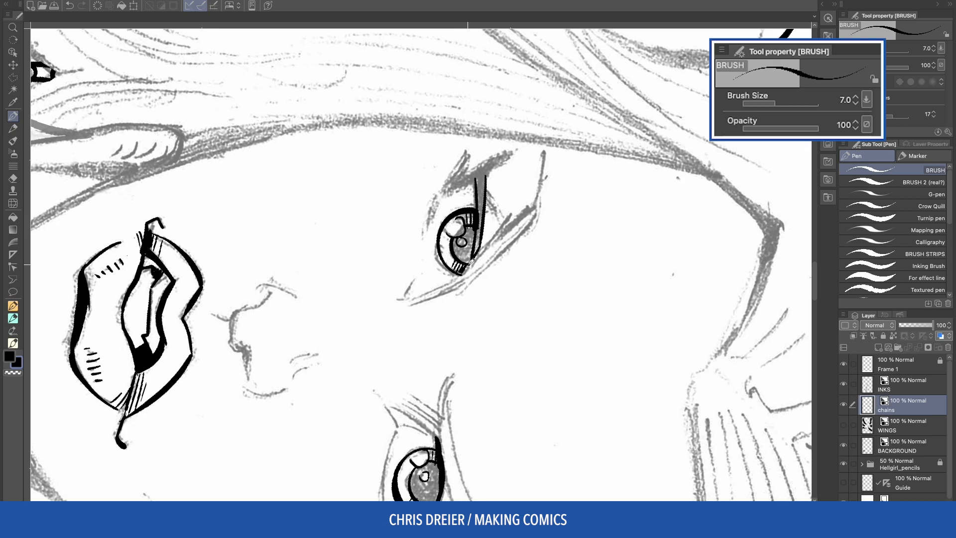
{"action": "key", "text": "g"}
{"action": "left_click", "coordinate": [466, 250]}
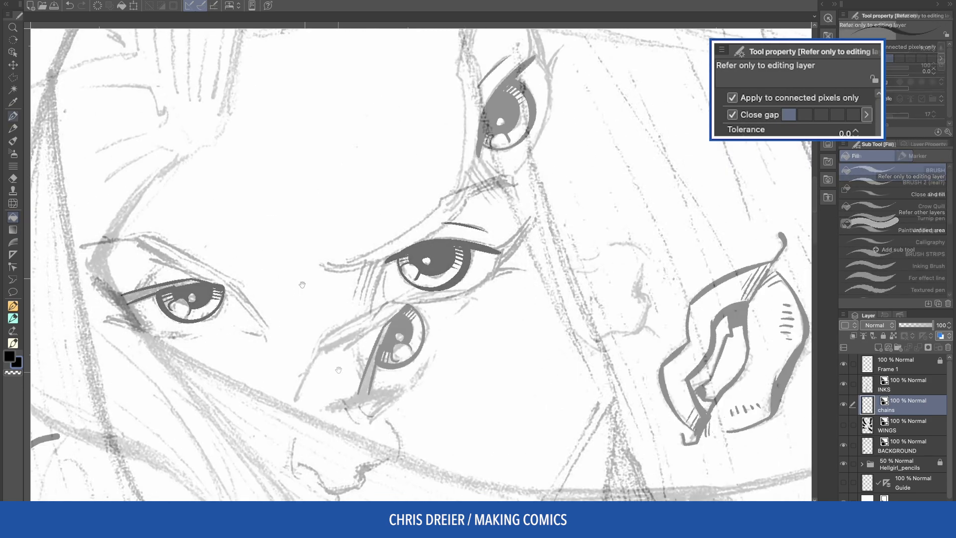
Step: Ink the upper lid, outer lashes and lower lid of her right eye with the brush at size 10
{"action": "key", "text": "p"}
{"action": "key", "text": "ctrl+z"}
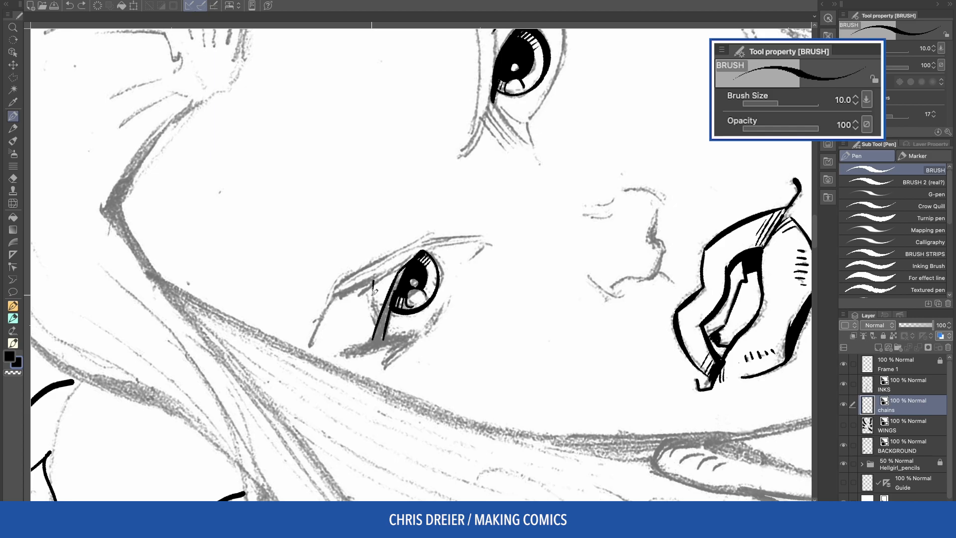
{"action": "left_click_drag", "start_coordinate": [389, 313], "coordinate": [379, 326]}
{"action": "key", "text": "h"}
{"action": "left_click_drag", "start_coordinate": [479, 298], "coordinate": [459, 362]}
{"action": "left_click_drag", "start_coordinate": [478, 297], "coordinate": [488, 343]}
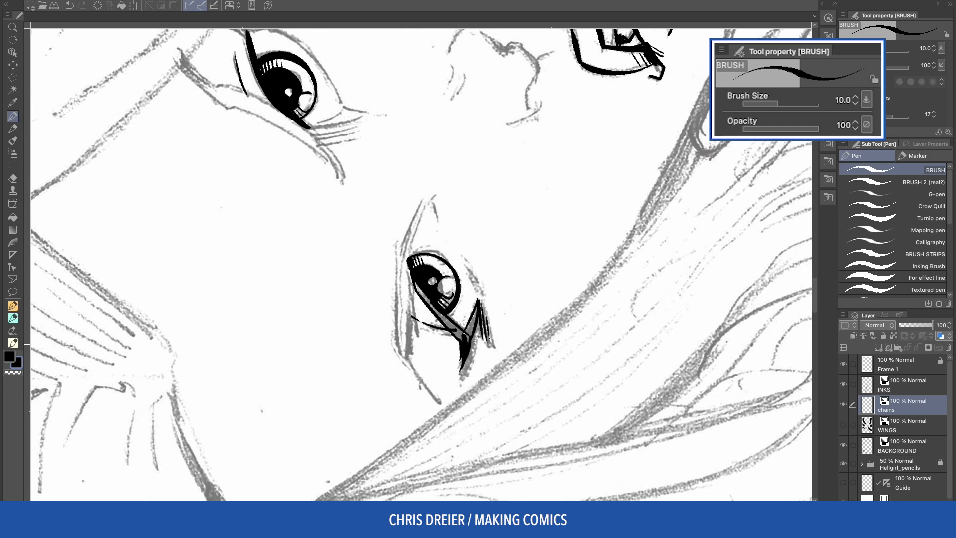
{"action": "key", "text": "asciicircum"}
{"action": "left_click_drag", "start_coordinate": [457, 277], "coordinate": [446, 330]}
{"action": "key", "text": "asciicircum"}
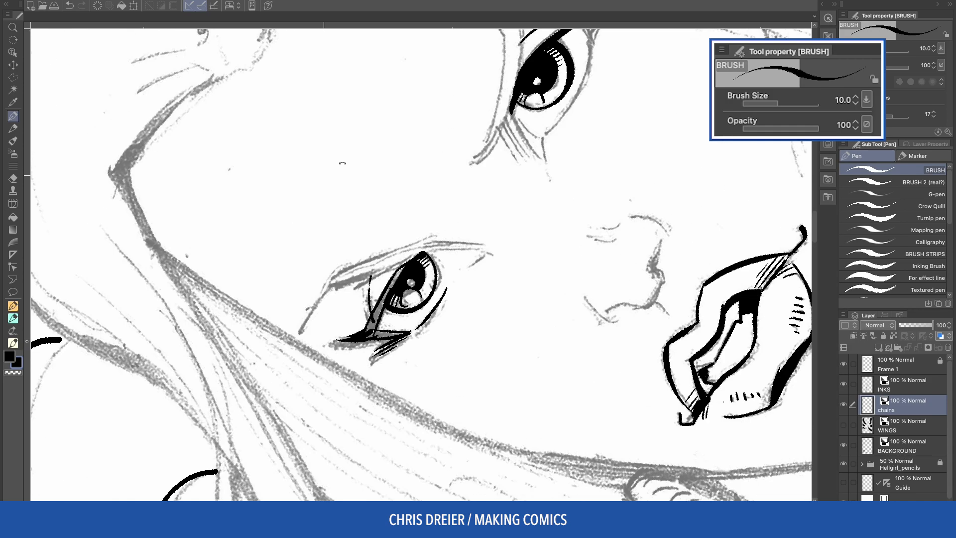
Step: Ink the eyebrow of her right eye and the strokes at its inner end, reducing the brush to size 8
{"action": "left_click_drag", "start_coordinate": [407, 188], "coordinate": [420, 235]}
{"action": "key", "text": "asciicircum"}
{"action": "mouse_move", "coordinate": [435, 124]}
{"action": "left_mouse_down"}
{"action": "mouse_move", "coordinate": [456, 168]}
{"action": "mouse_move", "coordinate": [432, 285]}
{"action": "left_mouse_up"}
{"action": "key", "text": "bracketleft"}
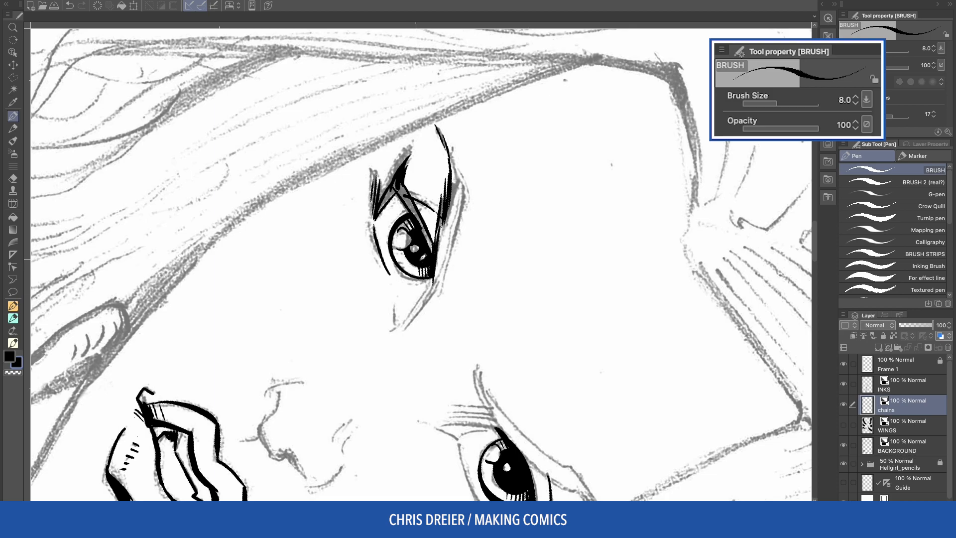
{"action": "mouse_move", "coordinate": [436, 124]}
{"action": "left_mouse_down"}
{"action": "mouse_move", "coordinate": [456, 149]}
{"action": "mouse_move", "coordinate": [467, 214]}
{"action": "mouse_move", "coordinate": [439, 296]}
{"action": "mouse_move", "coordinate": [410, 329]}
{"action": "left_mouse_up"}
{"action": "left_click_drag", "start_coordinate": [430, 288], "coordinate": [404, 328]}
{"action": "left_click_drag", "start_coordinate": [429, 282], "coordinate": [393, 330]}
Step: Ink the upper lid, outer lashes and lower lid of her left eye with the brush at size 8
{"action": "mouse_move", "coordinate": [297, 268]}
{"action": "left_mouse_down"}
{"action": "mouse_move", "coordinate": [430, 88]}
{"action": "mouse_move", "coordinate": [419, 57]}
{"action": "left_mouse_up"}
{"action": "mouse_move", "coordinate": [444, 185]}
{"action": "left_mouse_down"}
{"action": "mouse_move", "coordinate": [452, 210]}
{"action": "mouse_move", "coordinate": [422, 334]}
{"action": "mouse_move", "coordinate": [450, 337]}
{"action": "mouse_move", "coordinate": [348, 249]}
{"action": "mouse_move", "coordinate": [409, 149]}
{"action": "mouse_move", "coordinate": [414, 195]}
{"action": "mouse_move", "coordinate": [413, 148]}
{"action": "left_mouse_up"}
{"action": "mouse_move", "coordinate": [421, 210]}
{"action": "left_mouse_down"}
{"action": "mouse_move", "coordinate": [423, 159]}
{"action": "mouse_move", "coordinate": [427, 167]}
{"action": "mouse_move", "coordinate": [411, 152]}
{"action": "left_mouse_up"}
{"action": "left_click_drag", "start_coordinate": [371, 228], "coordinate": [402, 201]}
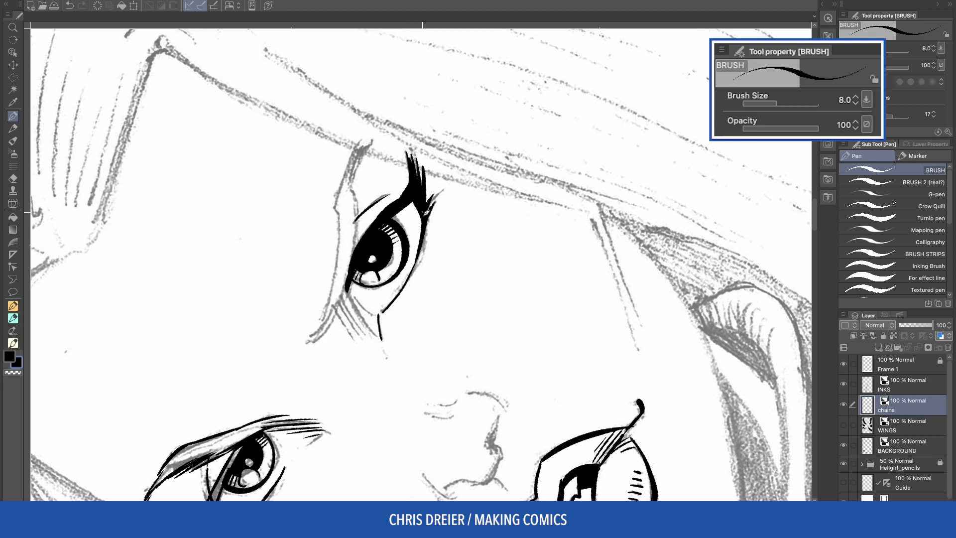
Step: Ink the eyebrow of her left eye and the hatching lines at the eye's inner corner
{"action": "left_click_drag", "start_coordinate": [291, 239], "coordinate": [484, 262]}
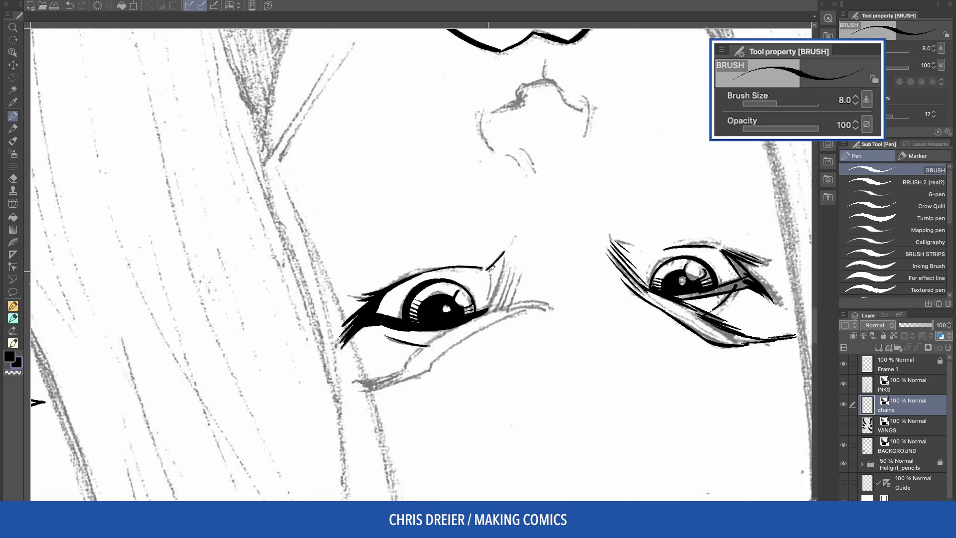
{"action": "mouse_move", "coordinate": [491, 304]}
{"action": "left_mouse_down"}
{"action": "mouse_move", "coordinate": [504, 253]}
{"action": "mouse_move", "coordinate": [521, 273]}
{"action": "mouse_move", "coordinate": [471, 103]}
{"action": "left_mouse_up"}
{"action": "left_click_drag", "start_coordinate": [345, 154], "coordinate": [337, 238]}
{"action": "mouse_move", "coordinate": [339, 204]}
{"action": "left_mouse_down"}
{"action": "mouse_move", "coordinate": [355, 287]}
{"action": "mouse_move", "coordinate": [343, 354]}
{"action": "mouse_move", "coordinate": [331, 367]}
{"action": "left_mouse_up"}
{"action": "mouse_move", "coordinate": [329, 230]}
{"action": "left_mouse_down"}
{"action": "mouse_move", "coordinate": [341, 266]}
{"action": "mouse_move", "coordinate": [324, 366]}
{"action": "left_mouse_up"}
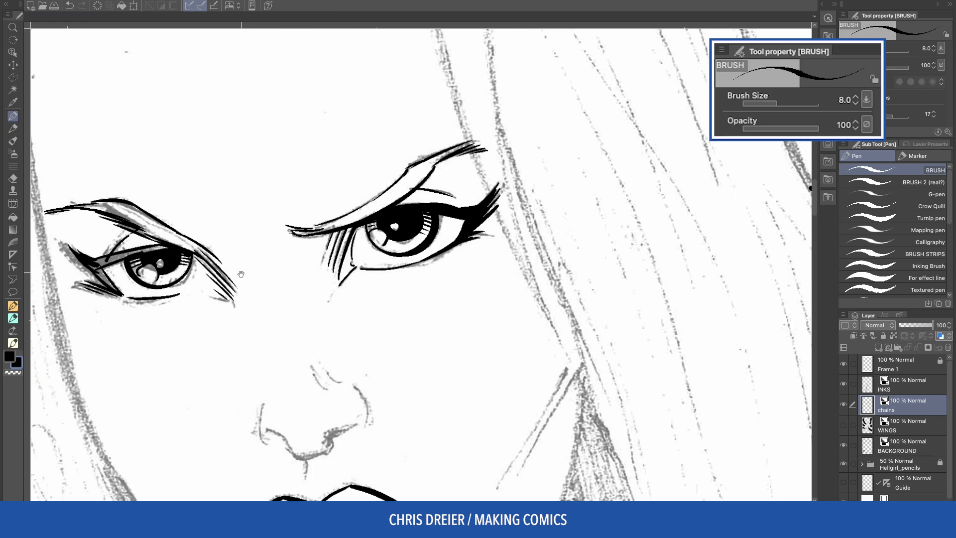
Step: Fill the upper lid of her right eye with black and thicken its outer lashes with brush strokes
{"action": "key", "text": "g"}
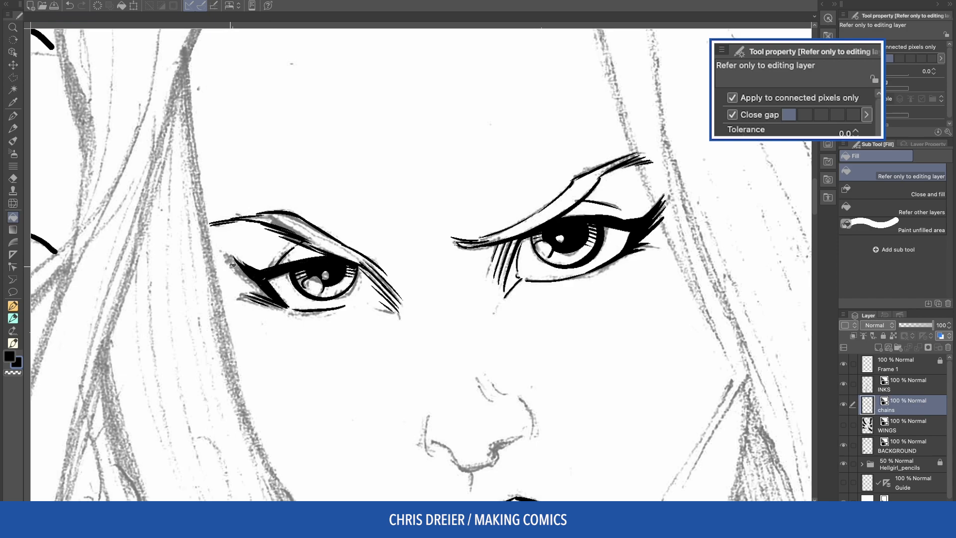
{"action": "key", "text": "p"}
{"action": "left_click_drag", "start_coordinate": [226, 256], "coordinate": [259, 274]}
{"action": "key", "text": "c"}
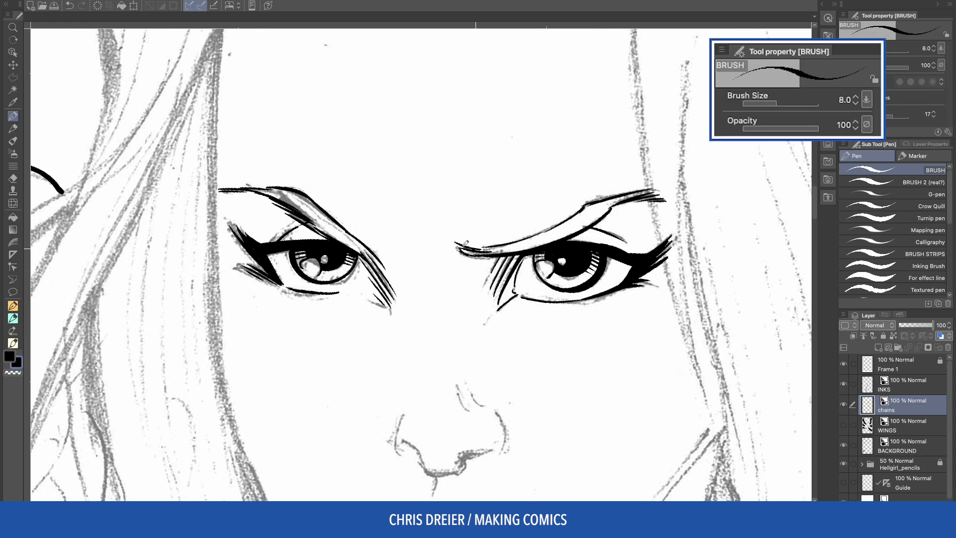
{"action": "key", "text": "c"}
Step: Toggle the visibility of the Hellgirl_pencils folder to check the inked face with and without the pencils
{"action": "key", "text": "asciicircum"}
{"action": "key", "text": "asciicircum"}
{"action": "key", "text": "asciicircum"}
{"action": "left_click_drag", "start_coordinate": [387, 213], "coordinate": [376, 246]}
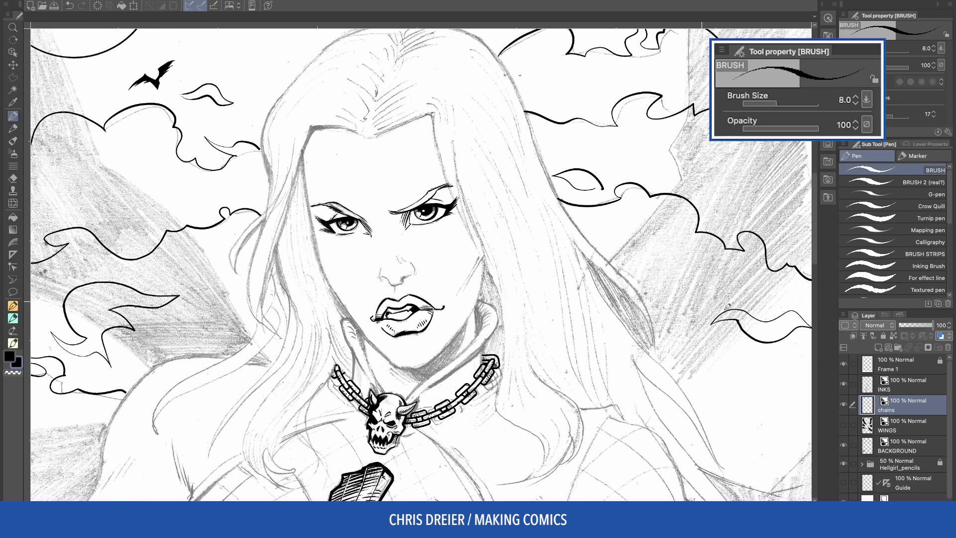
{"action": "left_click", "coordinate": [842, 463]}
{"action": "left_click", "coordinate": [843, 463]}
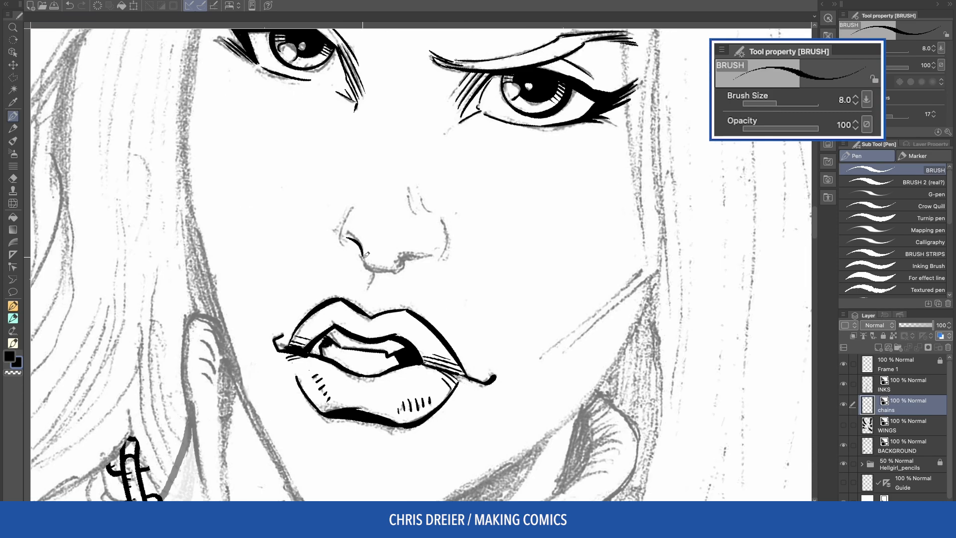
Step: Ink the nostrils, the underside and the side contours of the nose with the brush at size 8
{"action": "mouse_move", "coordinate": [365, 254]}
{"action": "left_mouse_down"}
{"action": "mouse_move", "coordinate": [381, 271]}
{"action": "mouse_move", "coordinate": [402, 266]}
{"action": "mouse_move", "coordinate": [377, 270]}
{"action": "left_mouse_up"}
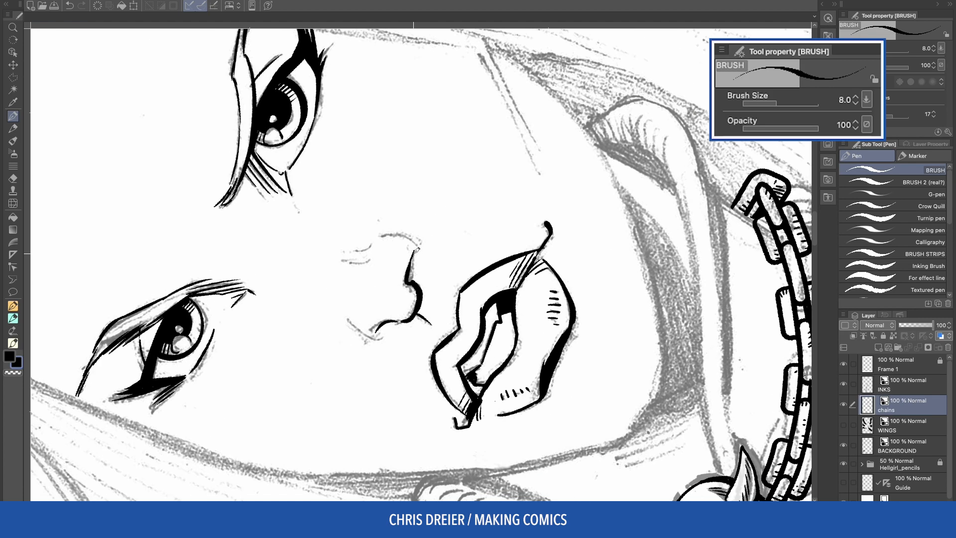
{"action": "left_click_drag", "start_coordinate": [416, 249], "coordinate": [410, 282]}
{"action": "left_click_drag", "start_coordinate": [254, 279], "coordinate": [448, 120]}
{"action": "left_click_drag", "start_coordinate": [450, 193], "coordinate": [458, 234]}
{"action": "left_click_drag", "start_coordinate": [460, 227], "coordinate": [448, 269]}
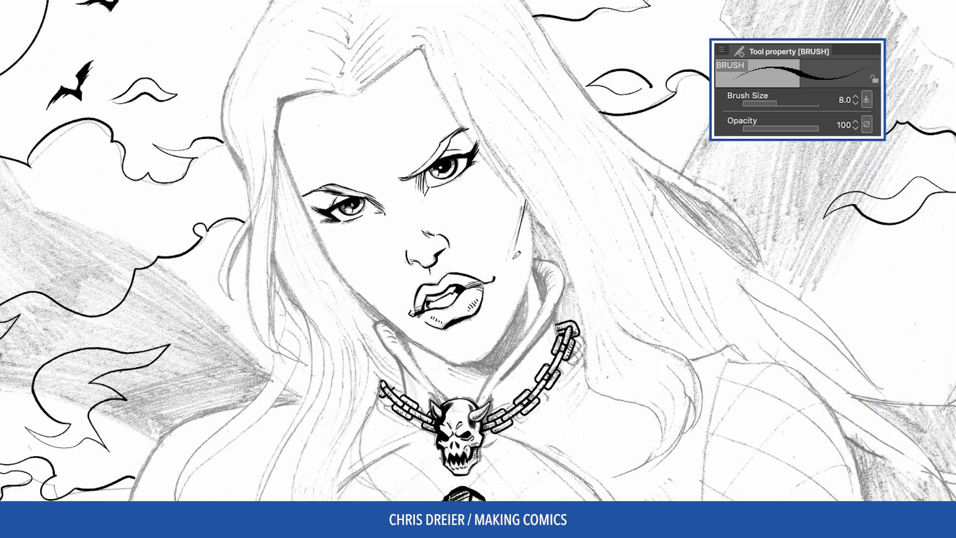
Step: Ink the hatching lines on both cheeks and redraw the short line between the nose and the upper lip
{"action": "mouse_move", "coordinate": [528, 191]}
{"action": "left_mouse_down"}
{"action": "mouse_move", "coordinate": [511, 263]}
{"action": "mouse_move", "coordinate": [506, 250]}
{"action": "left_mouse_up"}
{"action": "left_click_drag", "start_coordinate": [195, 284], "coordinate": [307, 30]}
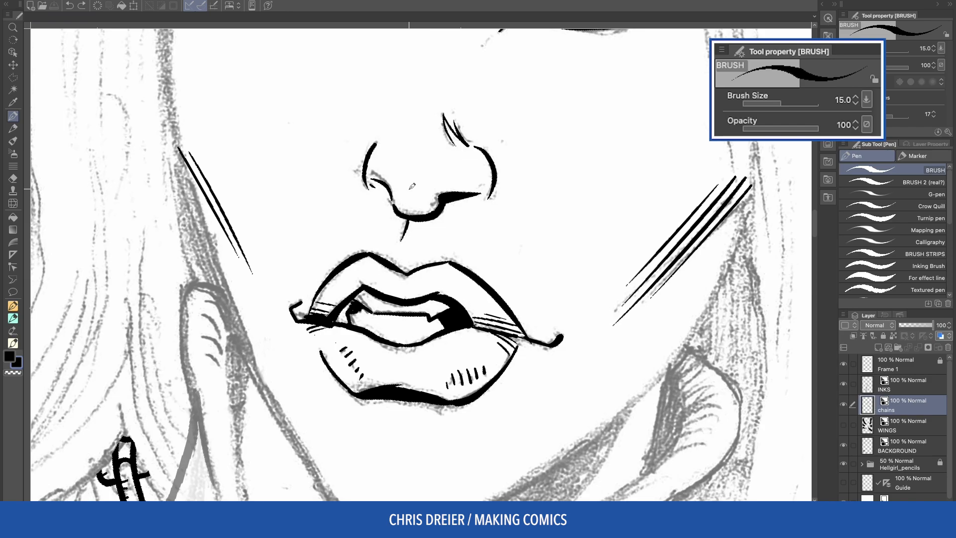
{"action": "key", "text": "p"}
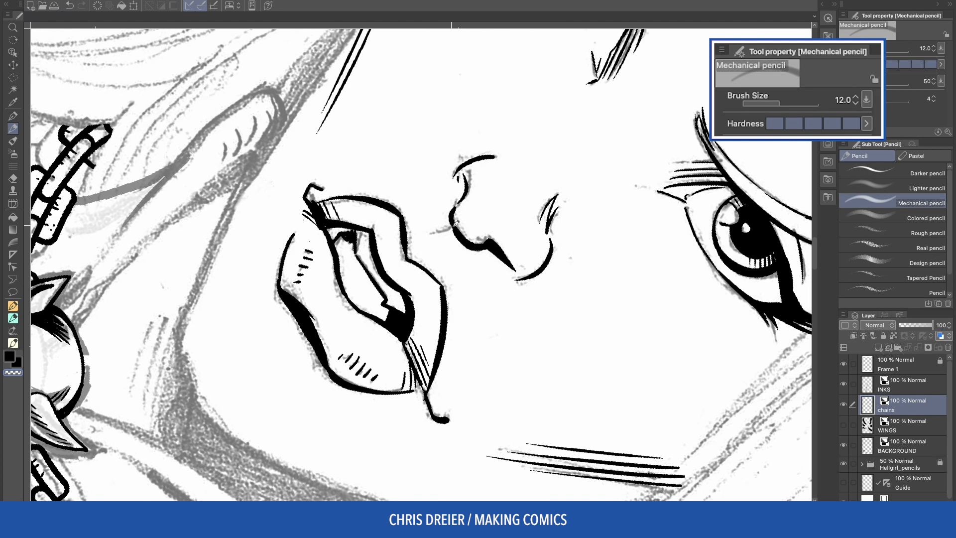
{"action": "key", "text": "p"}
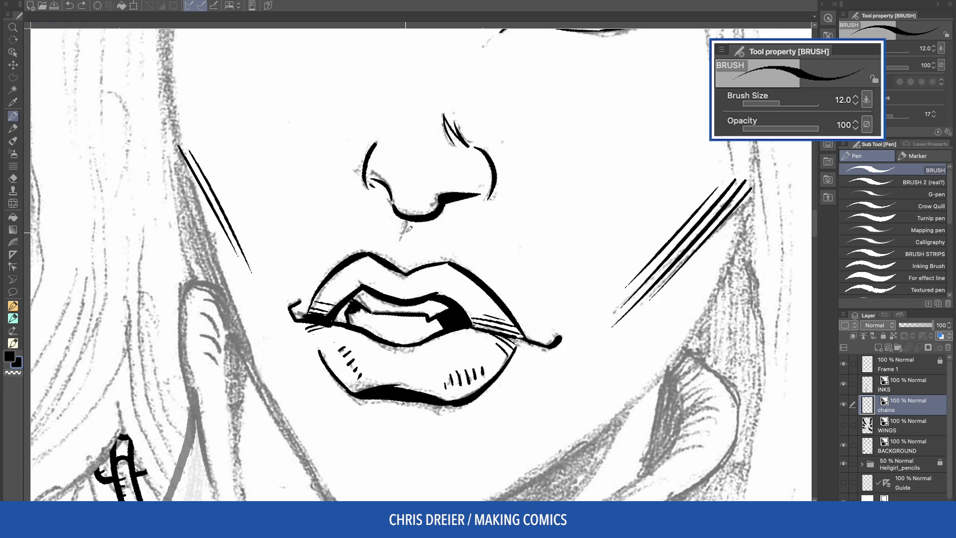
{"action": "left_click_drag", "start_coordinate": [409, 226], "coordinate": [403, 255]}
{"action": "left_click", "coordinate": [211, 203], "text": "super"}
{"action": "left_click", "coordinate": [282, 233], "text": "alt"}
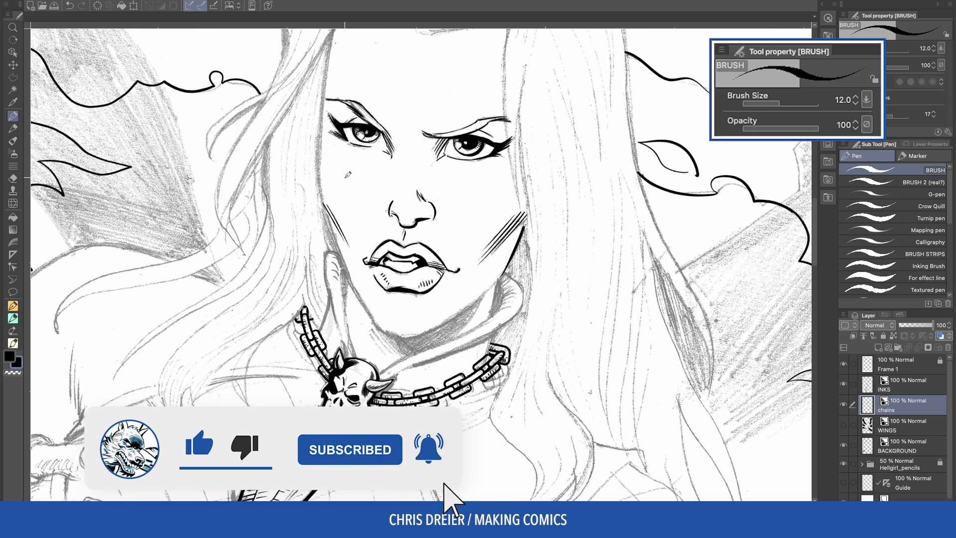
Step: Ink the jawline and chin contour with the brush at size 17, undoing and redrawing strokes until they follow the pencils
{"action": "key", "text": "bracketright"}
{"action": "key", "text": "bracketright"}
{"action": "key", "text": "bracketright"}
{"action": "key", "text": "bracketright"}
{"action": "key", "text": "bracketright"}
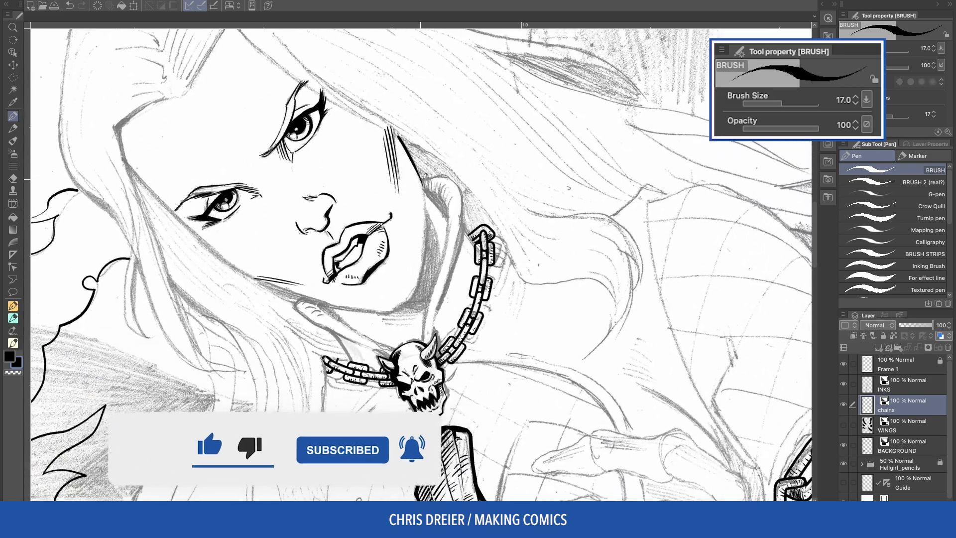
{"action": "mouse_move", "coordinate": [422, 191]}
{"action": "left_mouse_down"}
{"action": "mouse_move", "coordinate": [426, 263]}
{"action": "mouse_move", "coordinate": [407, 296]}
{"action": "left_mouse_up"}
{"action": "key", "text": "ctrl+z"}
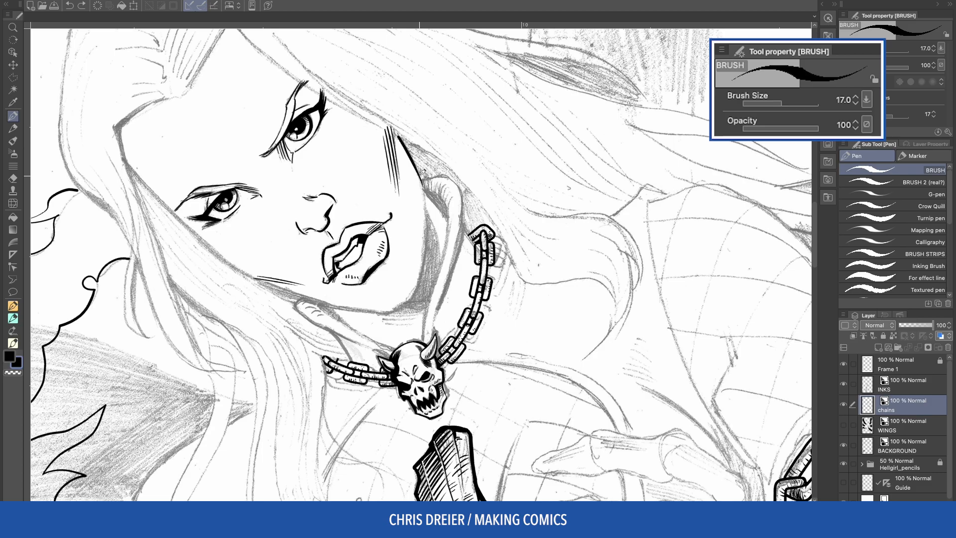
{"action": "mouse_move", "coordinate": [421, 174]}
{"action": "left_mouse_down"}
{"action": "mouse_move", "coordinate": [427, 272]}
{"action": "mouse_move", "coordinate": [389, 311]}
{"action": "mouse_move", "coordinate": [426, 277]}
{"action": "left_mouse_up"}
{"action": "mouse_move", "coordinate": [250, 207]}
{"action": "left_mouse_down"}
{"action": "mouse_move", "coordinate": [304, 126]}
{"action": "mouse_move", "coordinate": [416, 84]}
{"action": "left_mouse_up"}
{"action": "left_click_drag", "start_coordinate": [351, 115], "coordinate": [366, 234]}
{"action": "key", "text": "ctrl+z"}
{"action": "left_click_drag", "start_coordinate": [351, 107], "coordinate": [369, 248]}
{"action": "key", "text": "ctrl+z"}
{"action": "key", "text": "ctrl+z"}
{"action": "mouse_move", "coordinate": [351, 111]}
{"action": "left_mouse_down"}
{"action": "mouse_move", "coordinate": [360, 234]}
{"action": "mouse_move", "coordinate": [385, 287]}
{"action": "mouse_move", "coordinate": [476, 249]}
{"action": "left_mouse_up"}
Step: Ink the collar beside her right jaw and neck, reducing the brush to size 12
{"action": "mouse_move", "coordinate": [348, 78]}
{"action": "left_mouse_down"}
{"action": "mouse_move", "coordinate": [612, 323]}
{"action": "mouse_move", "coordinate": [508, 445]}
{"action": "left_mouse_up"}
{"action": "mouse_move", "coordinate": [481, 270]}
{"action": "left_mouse_down"}
{"action": "mouse_move", "coordinate": [431, 236]}
{"action": "mouse_move", "coordinate": [458, 247]}
{"action": "mouse_move", "coordinate": [455, 299]}
{"action": "left_mouse_up"}
{"action": "key", "text": "bracketleft"}
{"action": "key", "text": "bracketleft"}
{"action": "left_click_drag", "start_coordinate": [462, 251], "coordinate": [448, 295]}
{"action": "mouse_move", "coordinate": [468, 211]}
{"action": "left_mouse_down"}
{"action": "mouse_move", "coordinate": [460, 323]}
{"action": "mouse_move", "coordinate": [464, 313]}
{"action": "left_mouse_up"}
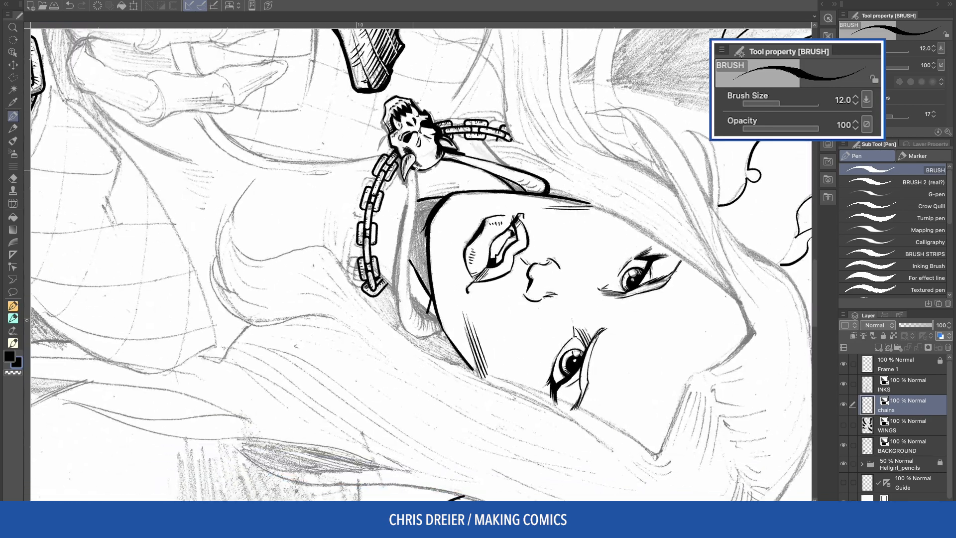
Step: Ink the edges of the collar beside her left jaw and trim the lines with the transparent colour
{"action": "left_click_drag", "start_coordinate": [419, 184], "coordinate": [412, 294]}
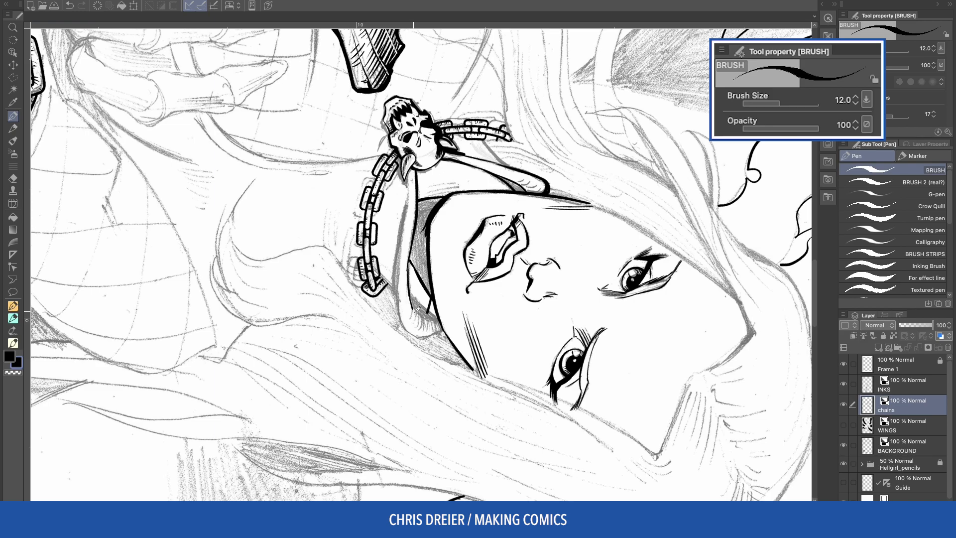
{"action": "mouse_move", "coordinate": [443, 321]}
{"action": "left_mouse_down"}
{"action": "mouse_move", "coordinate": [410, 291]}
{"action": "mouse_move", "coordinate": [442, 319]}
{"action": "left_mouse_up"}
{"action": "mouse_move", "coordinate": [412, 178]}
{"action": "left_mouse_down"}
{"action": "mouse_move", "coordinate": [397, 313]}
{"action": "mouse_move", "coordinate": [437, 339]}
{"action": "left_mouse_up"}
{"action": "left_click_drag", "start_coordinate": [410, 197], "coordinate": [401, 288]}
{"action": "left_click_drag", "start_coordinate": [402, 248], "coordinate": [396, 310]}
{"action": "key", "text": "c"}
{"action": "left_click_drag", "start_coordinate": [409, 203], "coordinate": [397, 280]}
{"action": "left_click_drag", "start_coordinate": [403, 243], "coordinate": [397, 284]}
{"action": "key", "text": "c"}
Step: Fill the shadow between the jaw and the collar with black, referring only to the editing layer
{"action": "key", "text": "g"}
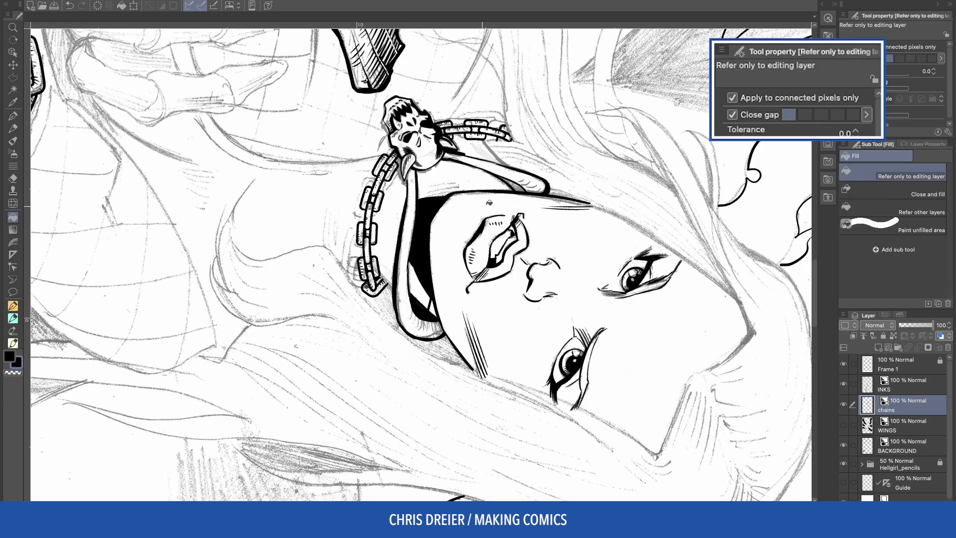
{"action": "key", "text": "ctrl+@"}
{"action": "mouse_move", "coordinate": [215, 172]}
{"action": "left_mouse_down"}
{"action": "mouse_move", "coordinate": [217, 188]}
{"action": "mouse_move", "coordinate": [281, 100]}
{"action": "left_mouse_up"}
{"action": "left_click", "coordinate": [453, 263]}
Step: Add hatching lines on the neck and inside the collar with the brush at size 8, undoing the stray mark
{"action": "key", "text": "p"}
{"action": "key", "text": "bracketleft"}
{"action": "key", "text": "bracketleft"}
{"action": "mouse_move", "coordinate": [183, 200]}
{"action": "left_mouse_down"}
{"action": "mouse_move", "coordinate": [249, 164]}
{"action": "mouse_move", "coordinate": [353, 156]}
{"action": "left_mouse_up"}
{"action": "mouse_move", "coordinate": [331, 225]}
{"action": "left_mouse_down"}
{"action": "mouse_move", "coordinate": [335, 244]}
{"action": "mouse_move", "coordinate": [333, 225]}
{"action": "left_mouse_up"}
{"action": "key", "text": "ctrl+z"}
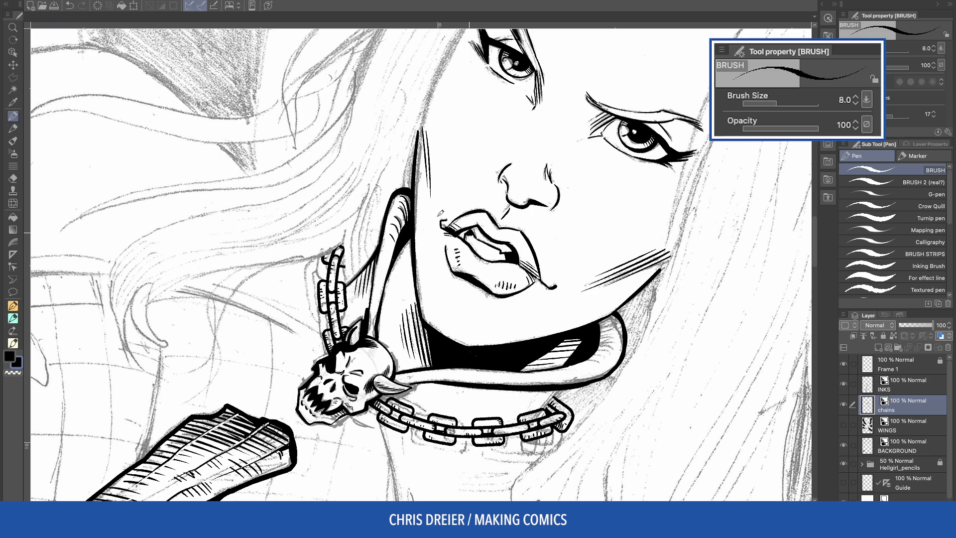
Step: Add short shading strokes along the rolled edge of the collar with the Turnip pen, raising its size from 8 to 15
{"action": "key", "text": "minus"}
{"action": "key", "text": "minus"}
{"action": "key", "text": "minus"}
{"action": "key", "text": "minus"}
{"action": "key", "text": "minus"}
{"action": "key", "text": "minus"}
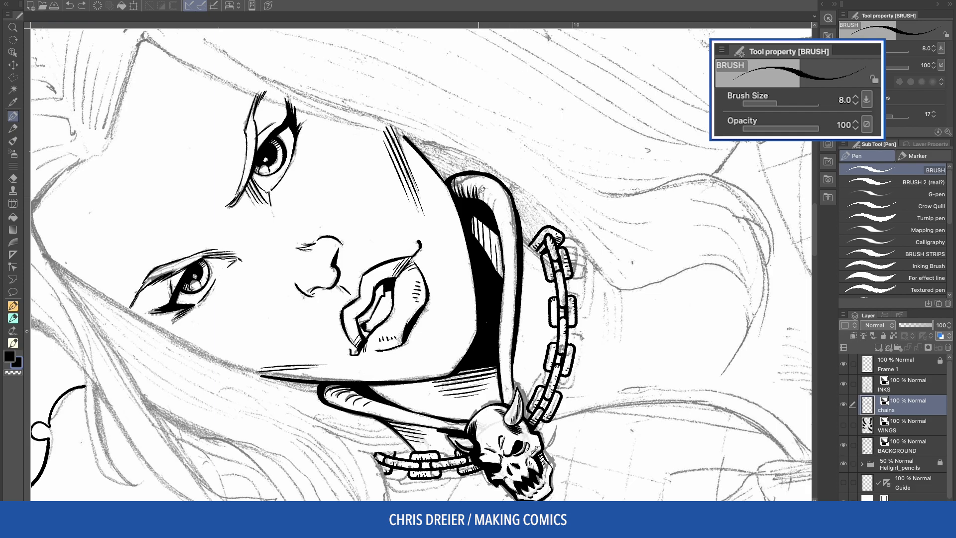
{"action": "key", "text": "at"}
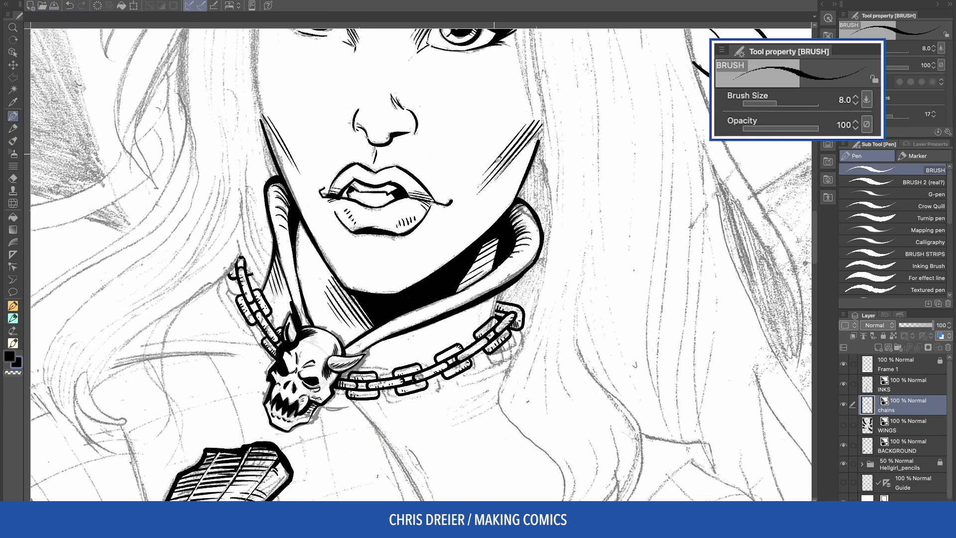
{"action": "left_click", "coordinate": [916, 218]}
{"action": "left_click_drag", "start_coordinate": [572, 218], "coordinate": [564, 245]}
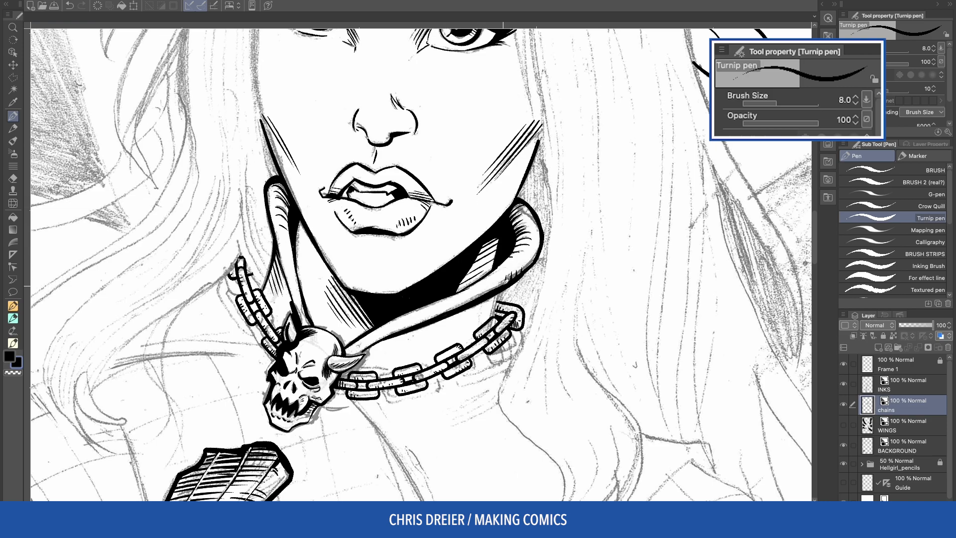
{"action": "key", "text": "bracketright"}
{"action": "key", "text": "bracketright"}
{"action": "key", "text": "bracketright"}
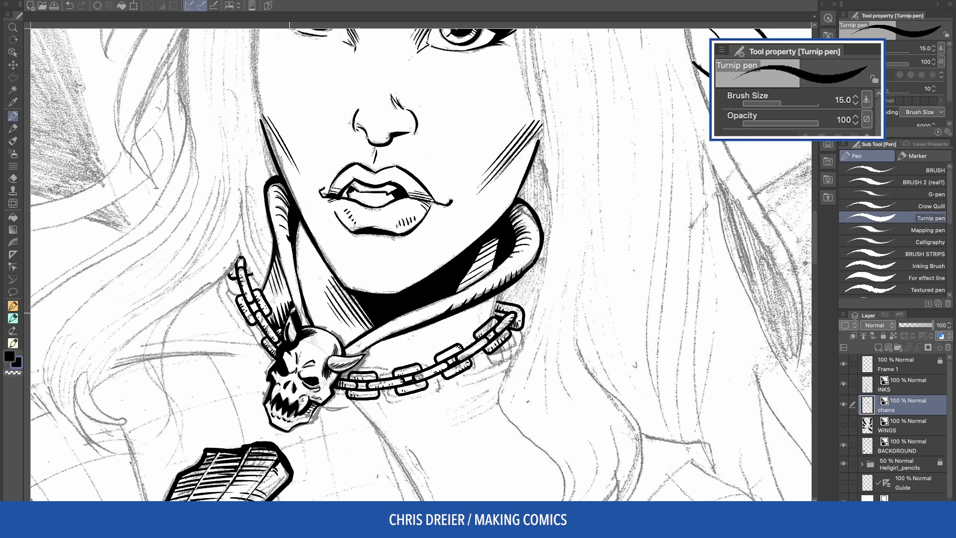
Step: Fill the neck shadow between the collar and the chain with black using the Turnip pen
{"action": "key", "text": "b"}
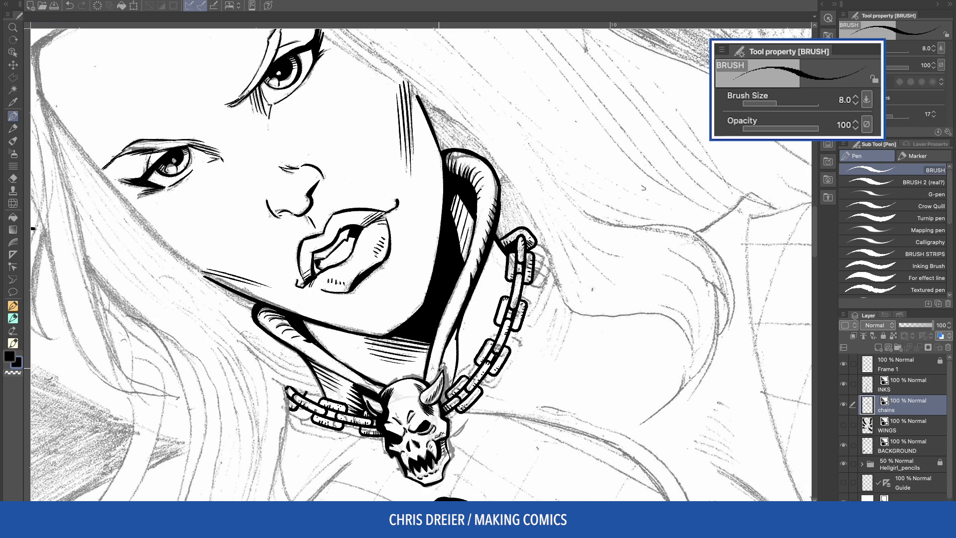
{"action": "key", "text": "g"}
{"action": "key", "text": "p"}
{"action": "key", "text": "g"}
{"action": "key", "text": "p"}
{"action": "left_click", "coordinate": [862, 219]}
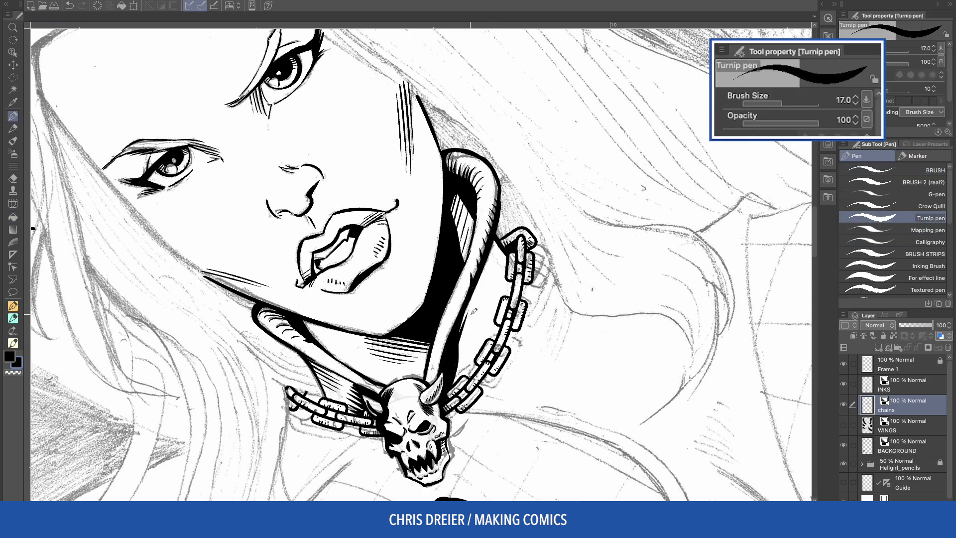
{"action": "key", "text": "bracketright"}
{"action": "left_click_drag", "start_coordinate": [473, 318], "coordinate": [466, 378]}
{"action": "left_click_drag", "start_coordinate": [480, 339], "coordinate": [463, 386]}
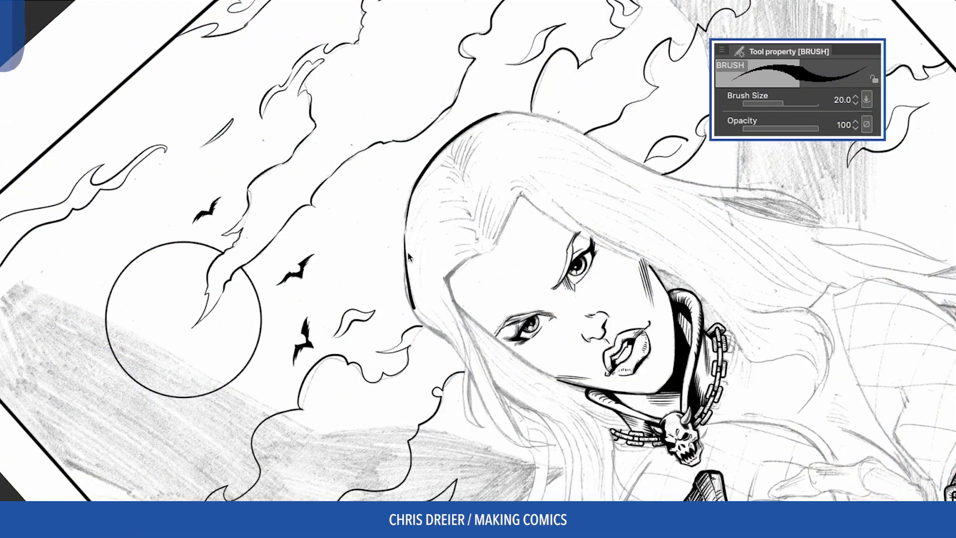
Step: Ink the outer contour of the hair with the brush at size 20, undoing and redrawing the strokes that miss the pencils
{"action": "left_click_drag", "start_coordinate": [466, 362], "coordinate": [440, 302]}
{"action": "mouse_move", "coordinate": [479, 187]}
{"action": "left_mouse_down"}
{"action": "mouse_move", "coordinate": [614, 214]}
{"action": "mouse_move", "coordinate": [617, 318]}
{"action": "left_mouse_up"}
{"action": "key", "text": "ctrl+z"}
{"action": "left_click_drag", "start_coordinate": [611, 232], "coordinate": [615, 343]}
{"action": "key", "text": "ctrl+z"}
{"action": "mouse_move", "coordinate": [600, 199]}
{"action": "left_mouse_down"}
{"action": "mouse_move", "coordinate": [619, 256]}
{"action": "mouse_move", "coordinate": [616, 335]}
{"action": "left_mouse_up"}
{"action": "key", "text": "ctrl+z"}
{"action": "left_click_drag", "start_coordinate": [505, 202], "coordinate": [603, 242]}
{"action": "left_click_drag", "start_coordinate": [627, 288], "coordinate": [572, 432]}
{"action": "mouse_move", "coordinate": [581, 388]}
{"action": "left_mouse_down"}
{"action": "mouse_move", "coordinate": [580, 272]}
{"action": "mouse_move", "coordinate": [568, 449]}
{"action": "left_mouse_up"}
Step: Ink the hair edges framing both sides of the face and the long lock over her left shoulder, redoing the stray strokes
{"action": "mouse_move", "coordinate": [566, 311]}
{"action": "left_mouse_down"}
{"action": "mouse_move", "coordinate": [554, 419]}
{"action": "mouse_move", "coordinate": [559, 362]}
{"action": "mouse_move", "coordinate": [565, 398]}
{"action": "mouse_move", "coordinate": [543, 477]}
{"action": "left_mouse_up"}
{"action": "key", "text": "ctrl+z"}
{"action": "left_click_drag", "start_coordinate": [251, 212], "coordinate": [238, 314]}
{"action": "left_click_drag", "start_coordinate": [352, 144], "coordinate": [343, 272]}
{"action": "key", "text": "ctrl+z"}
{"action": "left_click_drag", "start_coordinate": [355, 145], "coordinate": [344, 292]}
{"action": "key", "text": "ctrl+z"}
{"action": "left_click_drag", "start_coordinate": [355, 145], "coordinate": [345, 294]}
{"action": "left_click_drag", "start_coordinate": [479, 140], "coordinate": [491, 291]}
{"action": "key", "text": "ctrl+z"}
{"action": "key", "text": "ctrl+z"}
{"action": "mouse_move", "coordinate": [480, 184]}
{"action": "left_mouse_down"}
{"action": "mouse_move", "coordinate": [490, 351]}
{"action": "mouse_move", "coordinate": [473, 395]}
{"action": "mouse_move", "coordinate": [486, 493]}
{"action": "left_mouse_up"}
{"action": "mouse_move", "coordinate": [530, 438]}
{"action": "left_mouse_down"}
{"action": "mouse_move", "coordinate": [531, 461]}
{"action": "mouse_move", "coordinate": [495, 352]}
{"action": "left_mouse_up"}
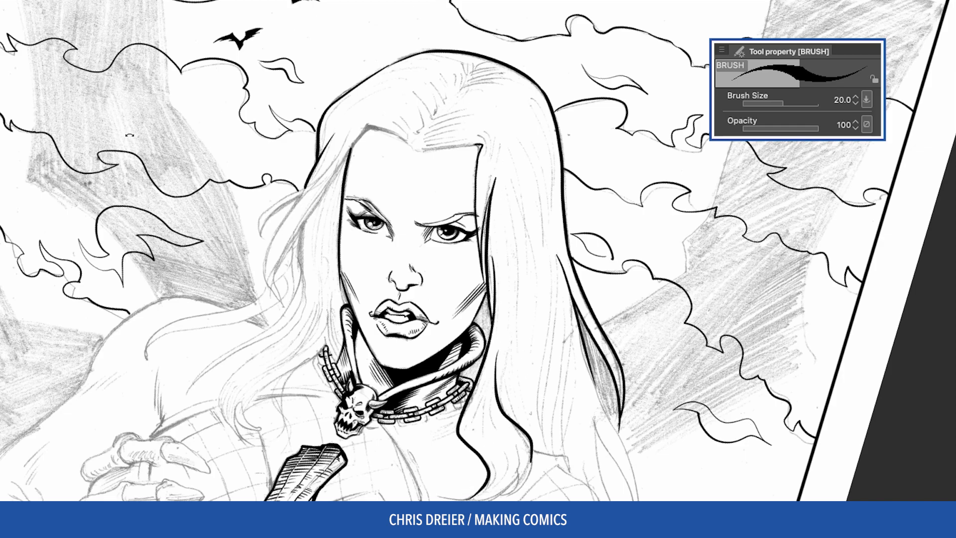
Step: Ink the hairline across the forehead and down to her right temple with the brush at size 15
{"action": "left_click_drag", "start_coordinate": [417, 149], "coordinate": [414, 302]}
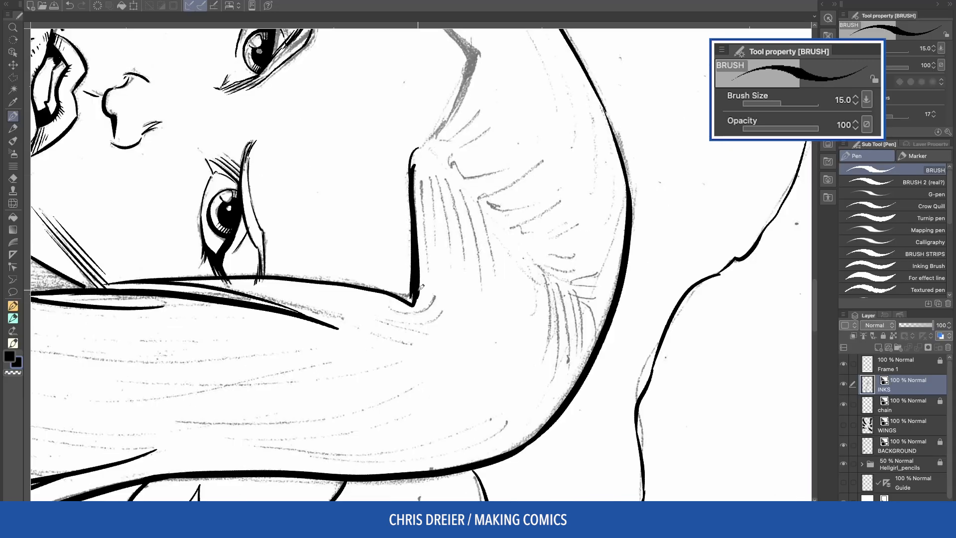
{"action": "mouse_move", "coordinate": [356, 115]}
{"action": "left_mouse_down"}
{"action": "mouse_move", "coordinate": [388, 244]}
{"action": "mouse_move", "coordinate": [421, 252]}
{"action": "mouse_move", "coordinate": [418, 319]}
{"action": "left_mouse_up"}
{"action": "mouse_move", "coordinate": [426, 262]}
{"action": "left_mouse_down"}
{"action": "mouse_move", "coordinate": [422, 327]}
{"action": "mouse_move", "coordinate": [415, 319]}
{"action": "mouse_move", "coordinate": [482, 344]}
{"action": "left_mouse_up"}
{"action": "key", "text": "ctrl+@"}
{"action": "left_click_drag", "start_coordinate": [454, 141], "coordinate": [471, 220]}
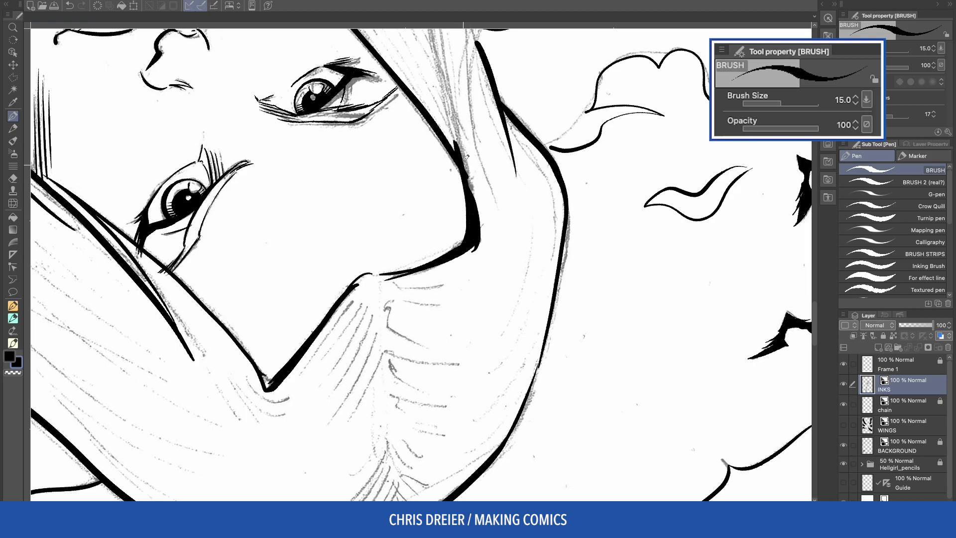
{"action": "left_click_drag", "start_coordinate": [458, 130], "coordinate": [481, 237]}
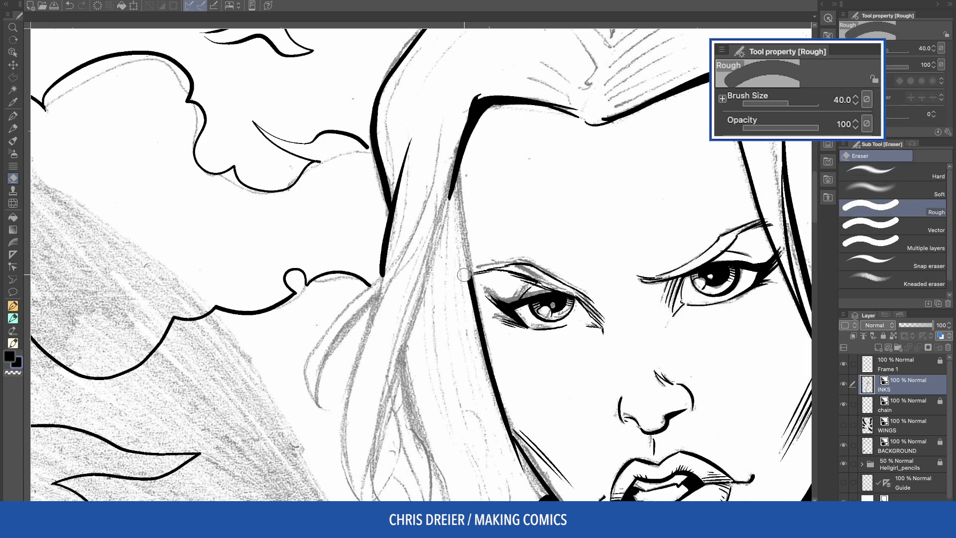
Step: Erase the inked hair edge along the right side of her face and redraw it with the Curve tool at size 10
{"action": "left_click_drag", "start_coordinate": [464, 275], "coordinate": [503, 420]}
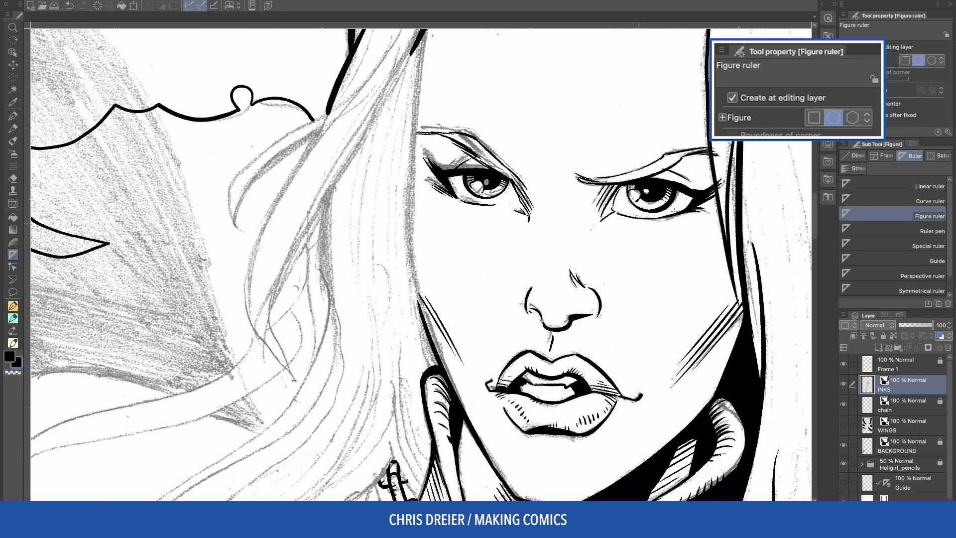
{"action": "left_click", "coordinate": [854, 156]}
{"action": "left_click", "coordinate": [871, 195]}
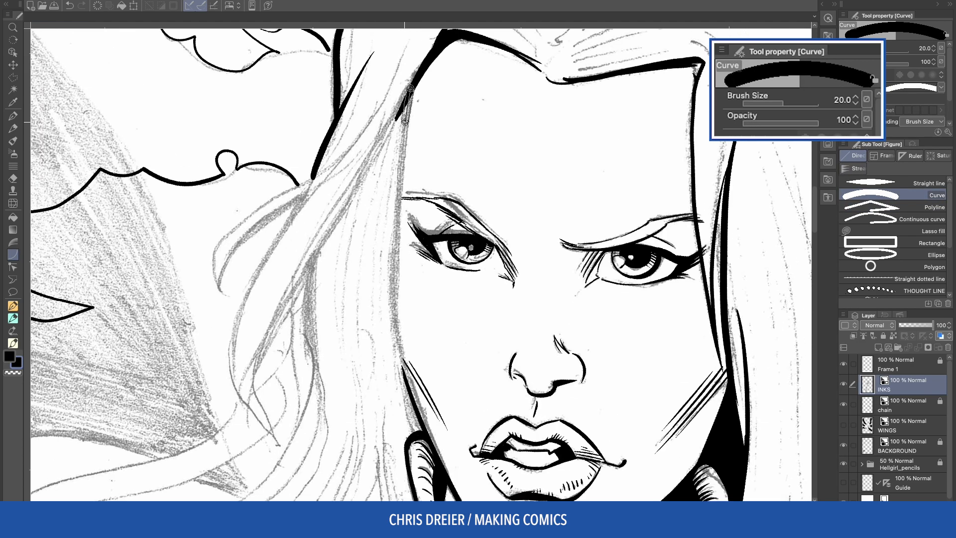
{"action": "key", "text": "["}
{"action": "key", "text": "["}
{"action": "key", "text": "["}
{"action": "key", "text": "["}
{"action": "left_click_drag", "start_coordinate": [412, 88], "coordinate": [406, 381]}
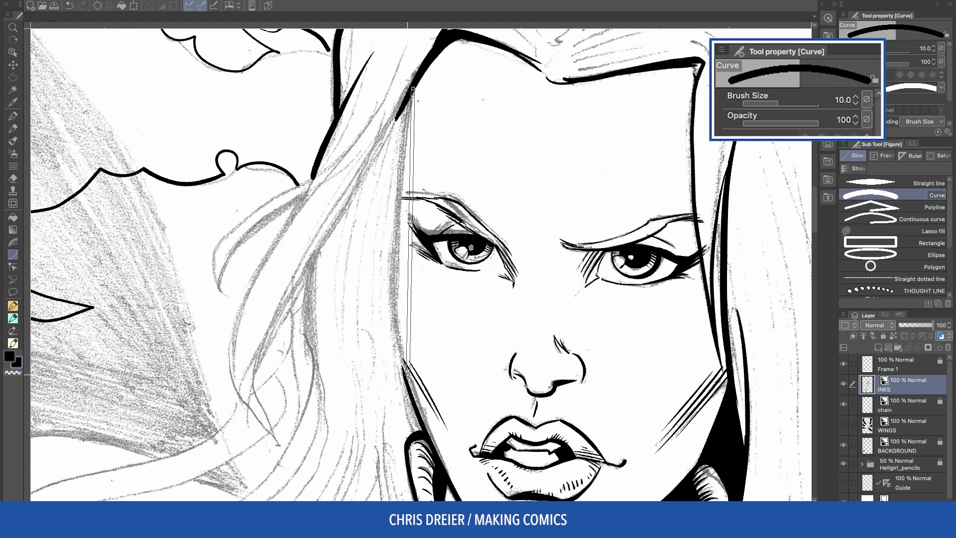
{"action": "left_click", "coordinate": [378, 291]}
{"action": "left_click_drag", "start_coordinate": [408, 99], "coordinate": [397, 331]}
{"action": "left_click", "coordinate": [390, 224]}
{"action": "scroll", "coordinate": [396, 299], "scroll_direction": "down", "scroll_amount": 3}
{"action": "left_click_drag", "start_coordinate": [383, 273], "coordinate": [401, 357]}
{"action": "left_click", "coordinate": [382, 273]}
Step: Set the curve's brush shape to taper at both ends and ink the flicked lock beside her right temple
{"action": "left_click_drag", "start_coordinate": [146, 133], "coordinate": [356, 240]}
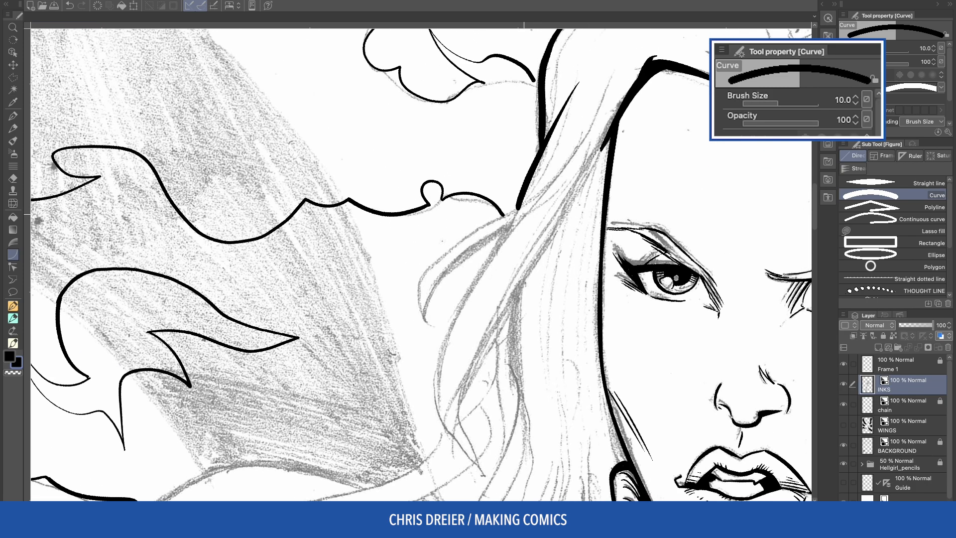
{"action": "scroll", "coordinate": [896, 99], "scroll_direction": "down", "scroll_amount": 2}
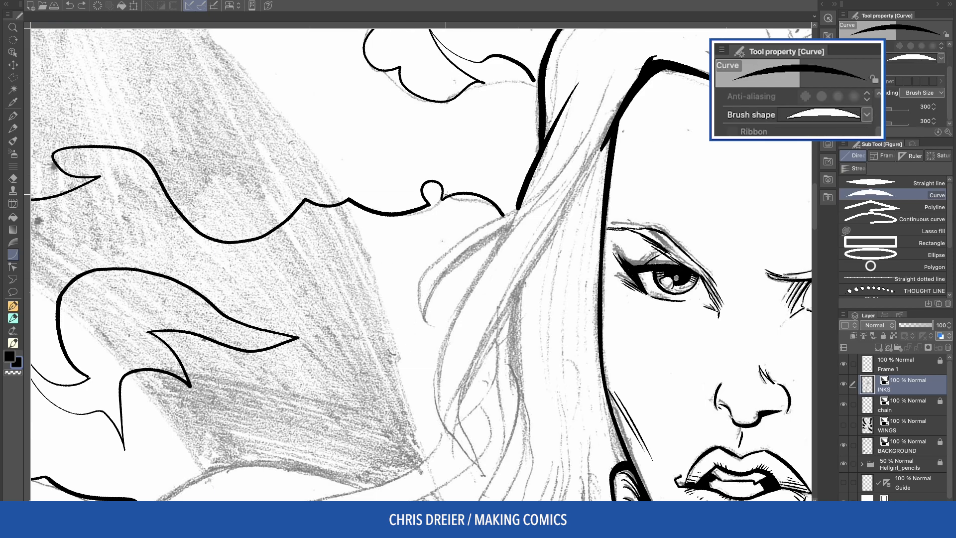
{"action": "left_click_drag", "start_coordinate": [580, 85], "coordinate": [422, 311]}
{"action": "left_click_drag", "start_coordinate": [466, 281], "coordinate": [496, 216]}
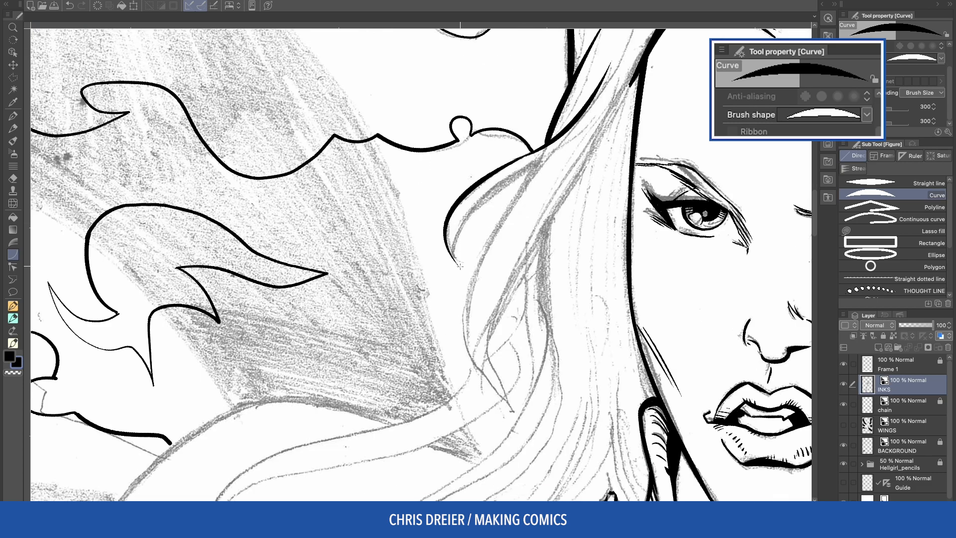
{"action": "mouse_move", "coordinate": [458, 268]}
{"action": "left_mouse_down"}
{"action": "mouse_move", "coordinate": [498, 188]}
{"action": "mouse_move", "coordinate": [543, 159]}
{"action": "left_mouse_up"}
{"action": "left_click", "coordinate": [464, 251]}
Step: Ink the long locks flowing over her right shoulder as curves, using a brush shape that starts blunt
{"action": "left_click_drag", "start_coordinate": [464, 251], "coordinate": [349, 31]}
{"action": "mouse_move", "coordinate": [438, 298]}
{"action": "left_mouse_down"}
{"action": "mouse_move", "coordinate": [438, 209]}
{"action": "mouse_move", "coordinate": [383, 288]}
{"action": "left_mouse_up"}
{"action": "left_click", "coordinate": [423, 244]}
{"action": "mouse_move", "coordinate": [80, 370]}
{"action": "left_mouse_down"}
{"action": "mouse_move", "coordinate": [326, 211]}
{"action": "mouse_move", "coordinate": [304, 445]}
{"action": "left_mouse_up"}
{"action": "mouse_move", "coordinate": [570, 119]}
{"action": "left_mouse_down"}
{"action": "mouse_move", "coordinate": [406, 294]}
{"action": "mouse_move", "coordinate": [319, 358]}
{"action": "mouse_move", "coordinate": [237, 460]}
{"action": "left_mouse_up"}
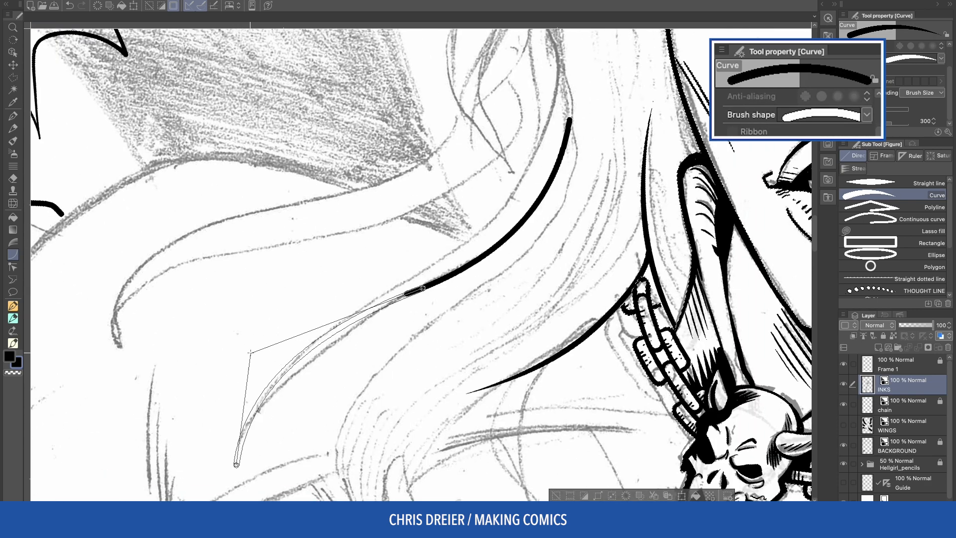
{"action": "left_click_drag", "start_coordinate": [415, 292], "coordinate": [239, 444]}
{"action": "left_click", "coordinate": [281, 362]}
{"action": "mouse_move", "coordinate": [552, 41]}
{"action": "left_mouse_down"}
{"action": "mouse_move", "coordinate": [453, 252]}
{"action": "mouse_move", "coordinate": [337, 329]}
{"action": "left_mouse_up"}
{"action": "left_click", "coordinate": [554, 183]}
{"action": "left_click", "coordinate": [337, 317]}
Step: Ink the curved lock beside her right cheek and extend it up to the hairline, undoing the misplaced curve
{"action": "scroll", "coordinate": [348, 299], "scroll_direction": "up", "scroll_amount": 10}
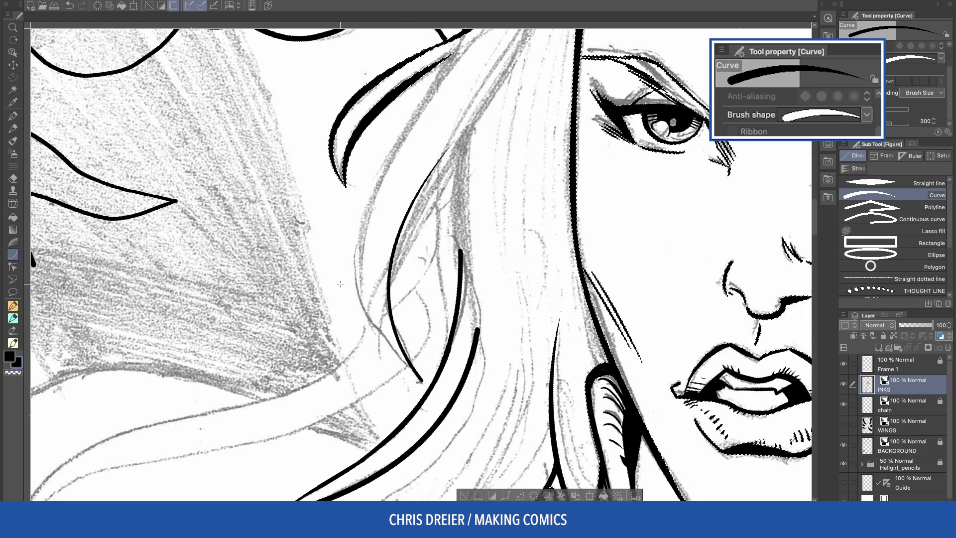
{"action": "left_click_drag", "start_coordinate": [468, 130], "coordinate": [354, 387]}
{"action": "left_click", "coordinate": [394, 269]}
{"action": "scroll", "coordinate": [463, 199], "scroll_direction": "up", "scroll_amount": 5}
{"action": "scroll", "coordinate": [463, 199], "scroll_direction": "right", "scroll_amount": 2}
{"action": "mouse_move", "coordinate": [533, 60]}
{"action": "left_mouse_down"}
{"action": "mouse_move", "coordinate": [381, 324]}
{"action": "mouse_move", "coordinate": [518, 90]}
{"action": "left_mouse_up"}
{"action": "left_click", "coordinate": [462, 205]}
{"action": "key", "text": "ctrl+z"}
{"action": "left_click", "coordinate": [852, 121]}
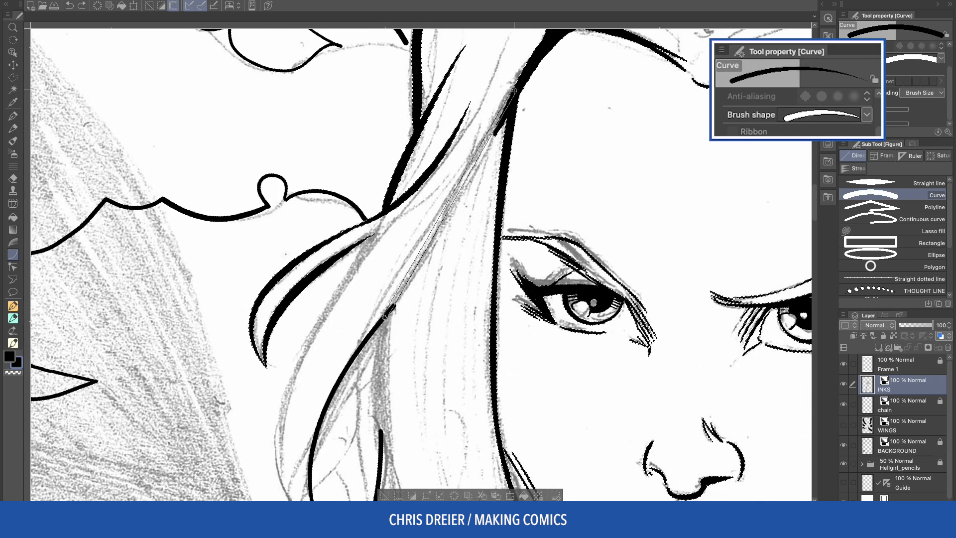
{"action": "left_click", "coordinate": [475, 170]}
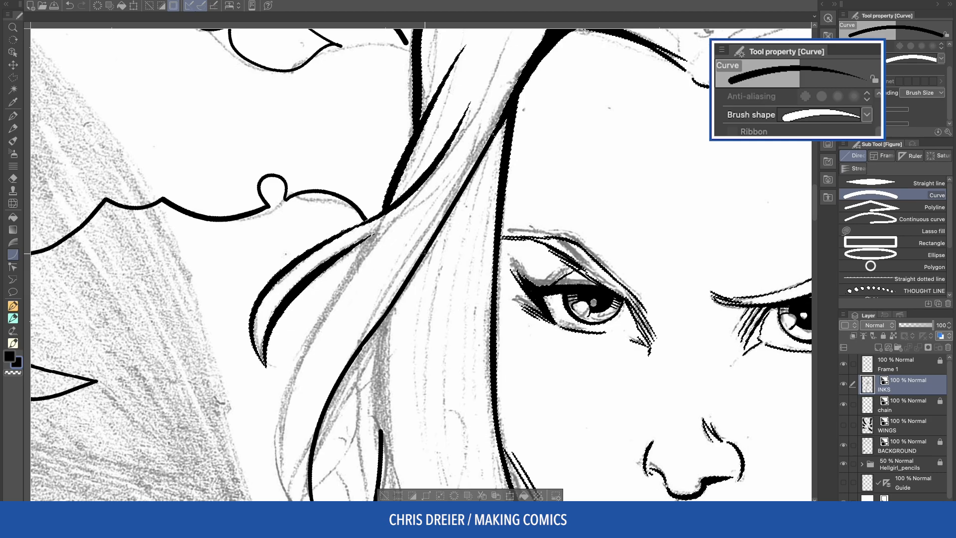
Step: Ink the curved outer edge of the lower lock hanging over her right shoulder beside the chain
{"action": "scroll", "coordinate": [419, 263], "scroll_direction": "down", "scroll_amount": 8}
{"action": "scroll", "coordinate": [418, 264], "scroll_direction": "left", "scroll_amount": 3}
{"action": "left_click_drag", "start_coordinate": [428, 144], "coordinate": [291, 387]}
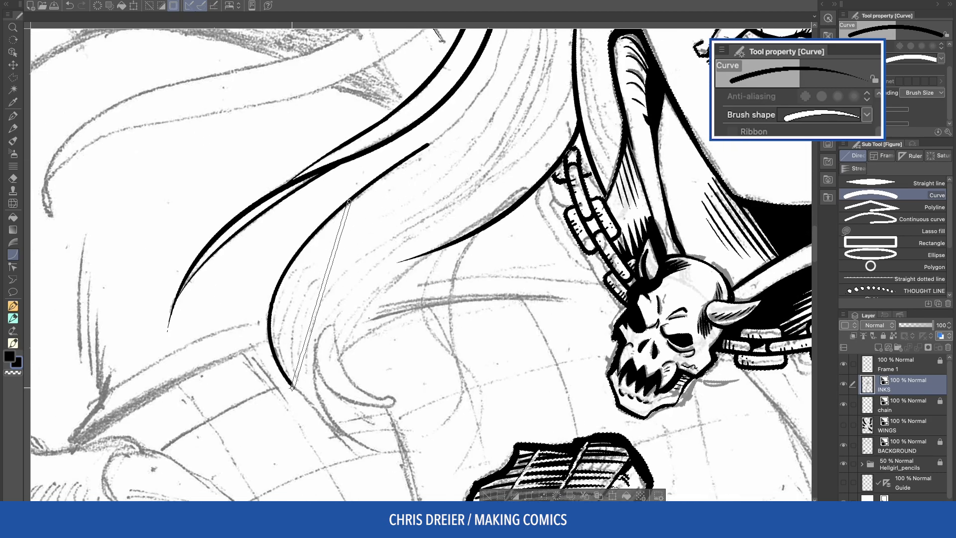
{"action": "left_click", "coordinate": [220, 297]}
Step: Ink the outer curve of the lock beside her right cheek and erase the overlap where it meets the upper lock
{"action": "scroll", "coordinate": [418, 264], "scroll_direction": "up", "scroll_amount": 10}
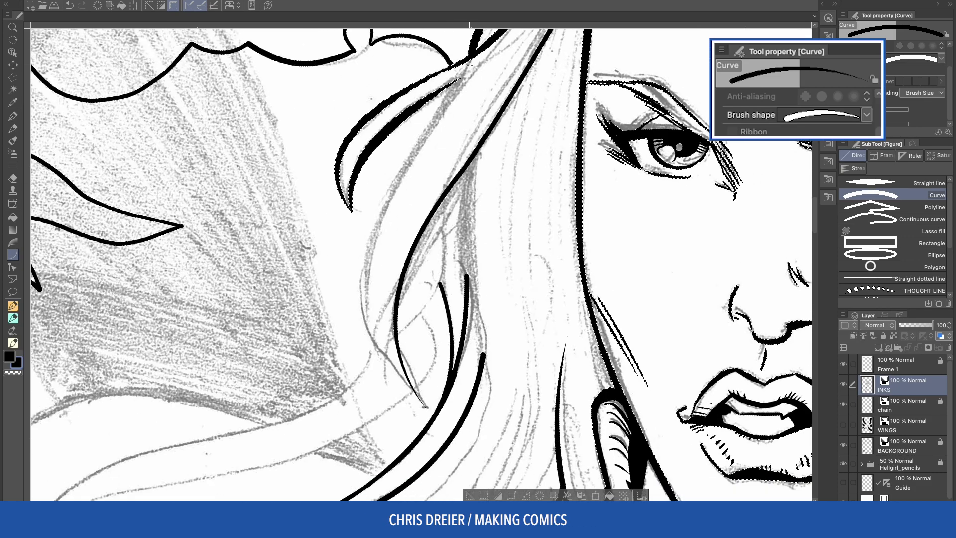
{"action": "mouse_move", "coordinate": [470, 65]}
{"action": "left_mouse_down"}
{"action": "mouse_move", "coordinate": [348, 283]}
{"action": "mouse_move", "coordinate": [383, 357]}
{"action": "left_mouse_up"}
{"action": "left_click", "coordinate": [309, 276]}
{"action": "key", "text": "e"}
{"action": "left_click_drag", "start_coordinate": [474, 69], "coordinate": [466, 73]}
{"action": "key", "text": "u"}
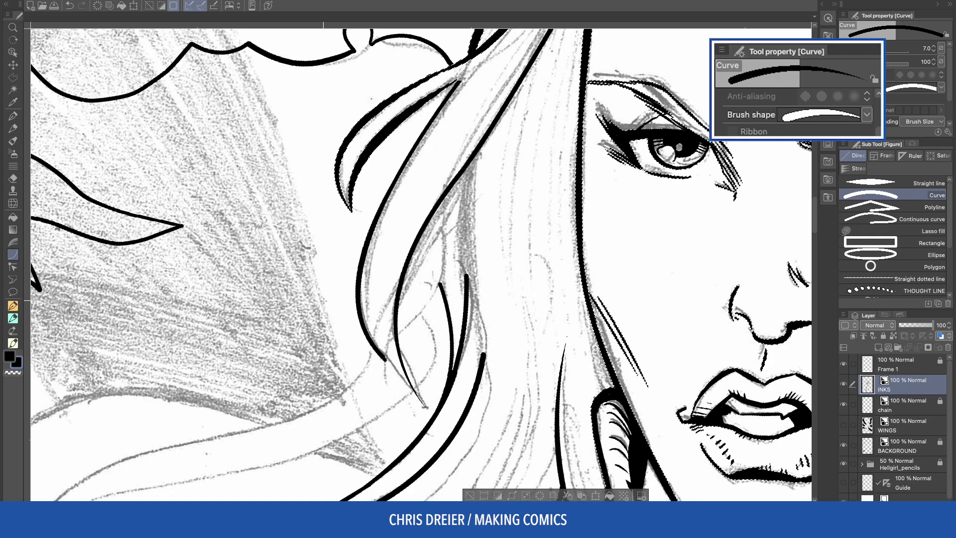
{"action": "scroll", "coordinate": [418, 264], "scroll_direction": "down", "scroll_amount": 3}
{"action": "scroll", "coordinate": [942, 94], "scroll_direction": "down", "scroll_amount": 2}
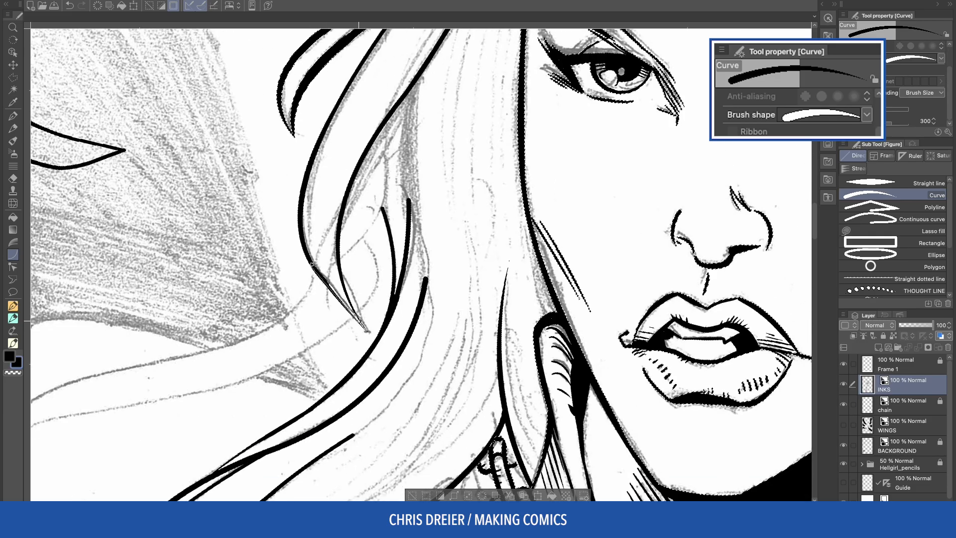
{"action": "scroll", "coordinate": [300, 250], "scroll_direction": "up", "scroll_amount": 3}
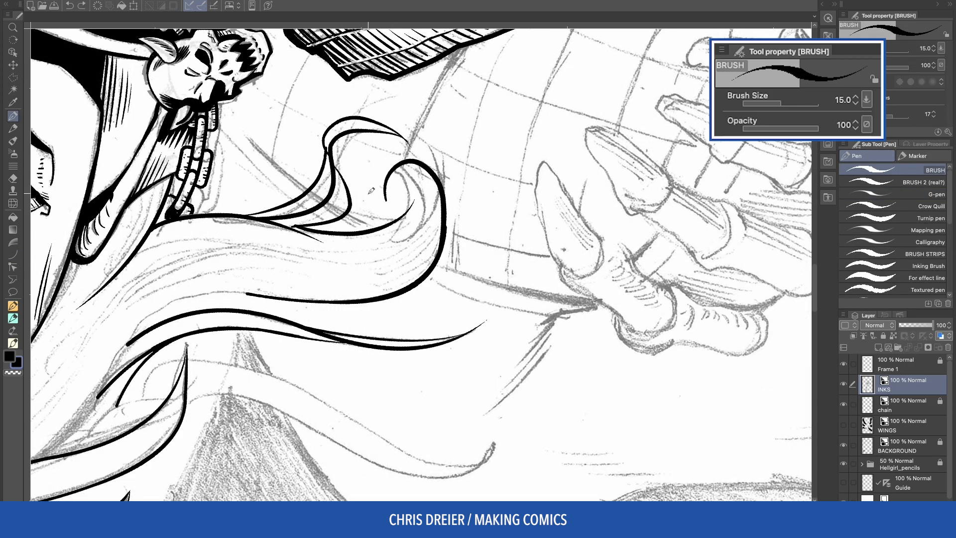
Step: Ink the strands in the curled tip of the lower right-shoulder lock with the brush at size 15, undoing the misplaced strokes
{"action": "mouse_move", "coordinate": [371, 185]}
{"action": "left_mouse_down"}
{"action": "mouse_move", "coordinate": [401, 234]}
{"action": "mouse_move", "coordinate": [403, 154]}
{"action": "left_mouse_up"}
{"action": "key", "text": "ctrl+z"}
{"action": "key", "text": "ctrl+z"}
{"action": "mouse_move", "coordinate": [418, 194]}
{"action": "left_mouse_down"}
{"action": "mouse_move", "coordinate": [396, 226]}
{"action": "mouse_move", "coordinate": [288, 244]}
{"action": "left_mouse_up"}
{"action": "key", "text": "ctrl+z"}
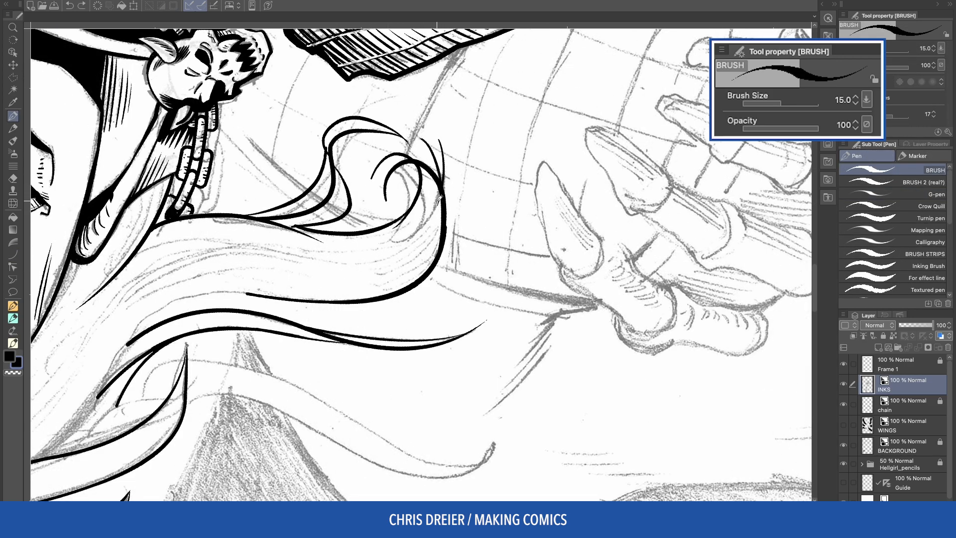
{"action": "mouse_move", "coordinate": [440, 208]}
{"action": "left_mouse_down"}
{"action": "mouse_move", "coordinate": [441, 184]}
{"action": "mouse_move", "coordinate": [359, 243]}
{"action": "left_mouse_up"}
{"action": "key", "text": "ctrl+z"}
{"action": "left_click_drag", "start_coordinate": [431, 222], "coordinate": [336, 249]}
{"action": "left_click_drag", "start_coordinate": [211, 232], "coordinate": [413, 448]}
{"action": "left_click_drag", "start_coordinate": [346, 375], "coordinate": [332, 304]}
{"action": "key", "text": "c"}
{"action": "key", "text": "c"}
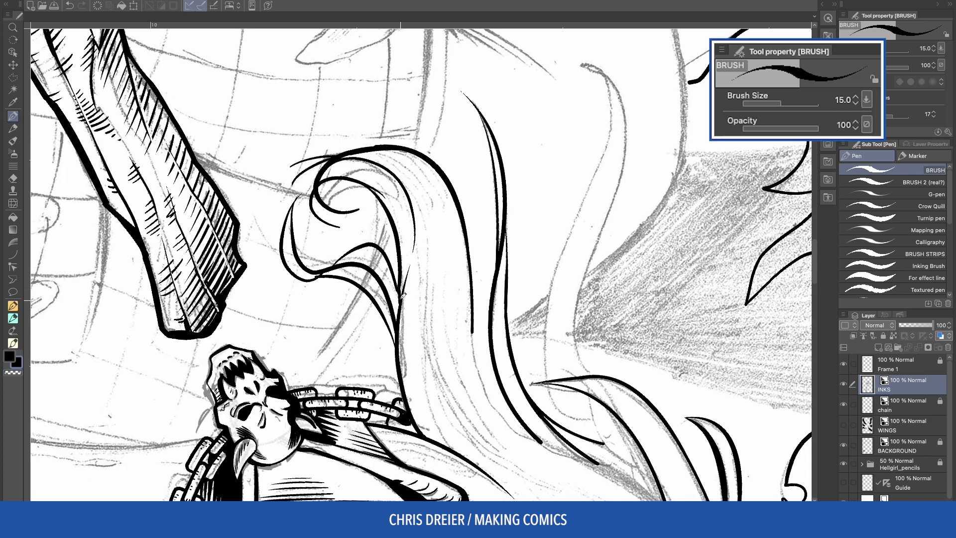
Step: Refine the curled ends of the right-shoulder locks with more strands, trimming with the transparent colour and redoing weak strokes
{"action": "left_click_drag", "start_coordinate": [412, 314], "coordinate": [246, 150]}
{"action": "mouse_move", "coordinate": [305, 157]}
{"action": "left_mouse_down"}
{"action": "mouse_move", "coordinate": [355, 263]}
{"action": "mouse_move", "coordinate": [386, 249]}
{"action": "mouse_move", "coordinate": [373, 237]}
{"action": "left_mouse_up"}
{"action": "key", "text": "c"}
{"action": "key", "text": "c"}
{"action": "left_click_drag", "start_coordinate": [371, 294], "coordinate": [363, 268]}
{"action": "left_click_drag", "start_coordinate": [394, 279], "coordinate": [392, 204]}
{"action": "mouse_move", "coordinate": [383, 159]}
{"action": "left_mouse_down"}
{"action": "mouse_move", "coordinate": [373, 298]}
{"action": "mouse_move", "coordinate": [392, 189]}
{"action": "mouse_move", "coordinate": [383, 294]}
{"action": "left_mouse_up"}
{"action": "key", "text": "super+z"}
{"action": "left_click_drag", "start_coordinate": [441, 180], "coordinate": [405, 262]}
{"action": "key", "text": "super+z"}
{"action": "left_click_drag", "start_coordinate": [444, 174], "coordinate": [409, 253]}
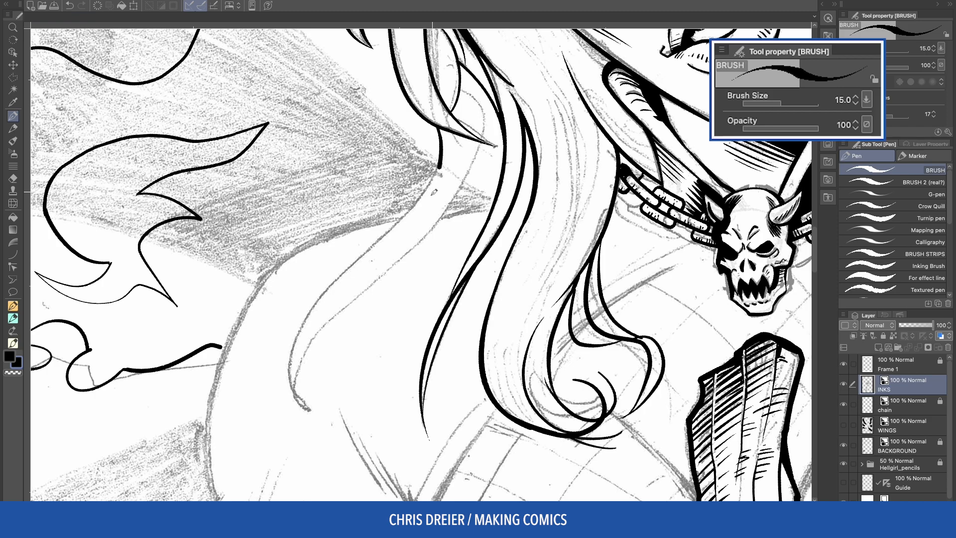
Step: Ink both edges of the long loose lock sweeping outward over her right shoulder, redoing the first stroke
{"action": "left_click_drag", "start_coordinate": [441, 169], "coordinate": [321, 410]}
{"action": "key", "text": "super+z"}
{"action": "mouse_move", "coordinate": [442, 122]}
{"action": "left_mouse_down"}
{"action": "mouse_move", "coordinate": [420, 202]}
{"action": "mouse_move", "coordinate": [323, 415]}
{"action": "left_mouse_up"}
{"action": "mouse_move", "coordinate": [467, 84]}
{"action": "left_mouse_down"}
{"action": "mouse_move", "coordinate": [491, 143]}
{"action": "mouse_move", "coordinate": [306, 384]}
{"action": "left_mouse_up"}
{"action": "left_click_drag", "start_coordinate": [335, 306], "coordinate": [328, 415]}
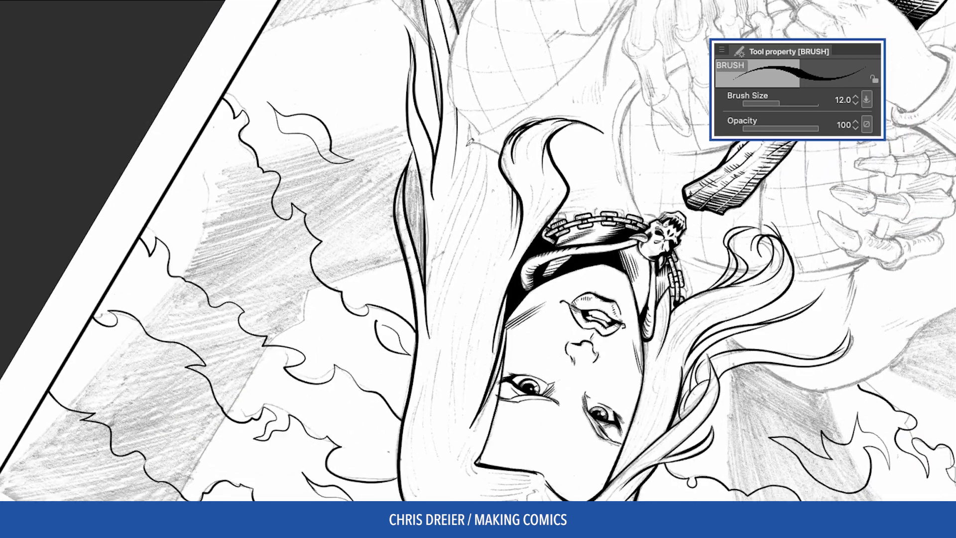
Step: Add strand lines through the lower length of the hair on her left side with the brush at size 12
{"action": "left_click_drag", "start_coordinate": [483, 142], "coordinate": [443, 230]}
{"action": "key", "text": "super+z"}
{"action": "left_click_drag", "start_coordinate": [482, 142], "coordinate": [441, 326]}
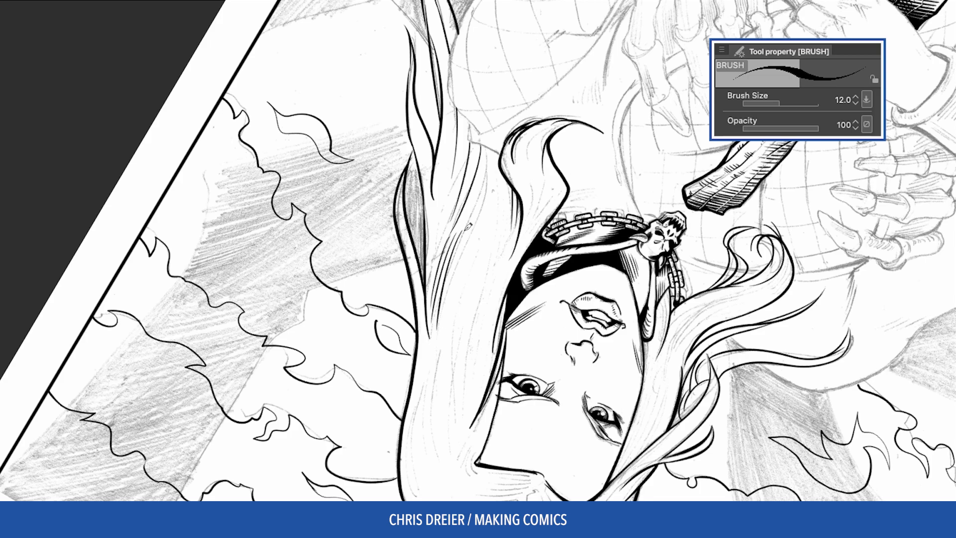
{"action": "left_click_drag", "start_coordinate": [470, 225], "coordinate": [445, 336]}
{"action": "left_click_drag", "start_coordinate": [461, 279], "coordinate": [448, 346]}
{"action": "left_click_drag", "start_coordinate": [493, 145], "coordinate": [470, 239]}
{"action": "left_click_drag", "start_coordinate": [490, 169], "coordinate": [473, 246]}
{"action": "left_click_drag", "start_coordinate": [519, 219], "coordinate": [496, 303]}
{"action": "left_click_drag", "start_coordinate": [502, 244], "coordinate": [485, 329]}
{"action": "left_click_drag", "start_coordinate": [483, 289], "coordinate": [476, 349]}
{"action": "left_click_drag", "start_coordinate": [472, 303], "coordinate": [458, 417]}
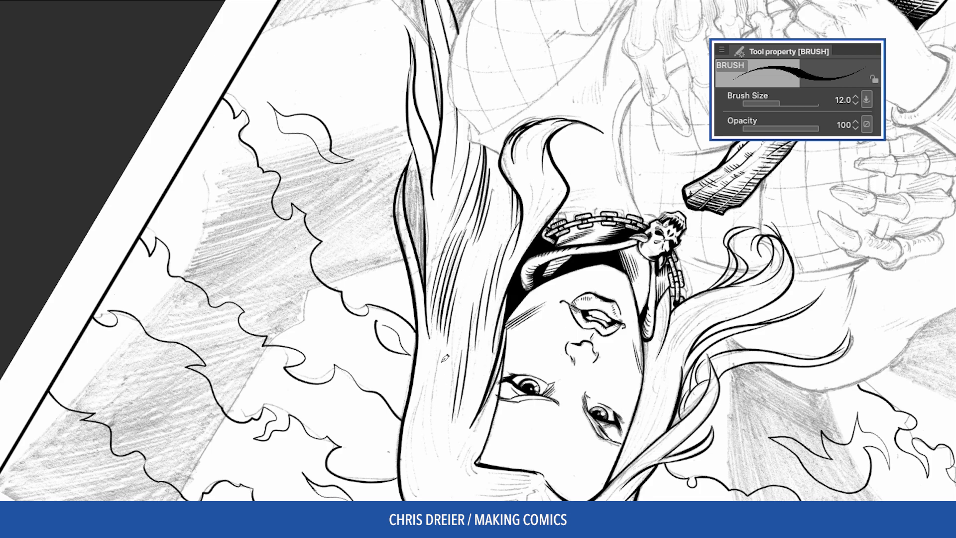
{"action": "left_click_drag", "start_coordinate": [326, 316], "coordinate": [325, 349]}
{"action": "left_click_drag", "start_coordinate": [452, 184], "coordinate": [440, 237]}
{"action": "left_click_drag", "start_coordinate": [446, 178], "coordinate": [436, 258]}
Step: Add strand lines to the upper hair on her left side below the crown, undoing the stray stroke
{"action": "mouse_move", "coordinate": [310, 309]}
{"action": "left_mouse_down"}
{"action": "mouse_move", "coordinate": [429, 150]}
{"action": "mouse_move", "coordinate": [622, 299]}
{"action": "mouse_move", "coordinate": [623, 328]}
{"action": "left_mouse_up"}
{"action": "key", "text": "ctrl+z"}
{"action": "mouse_move", "coordinate": [573, 75]}
{"action": "left_mouse_down"}
{"action": "mouse_move", "coordinate": [540, 183]}
{"action": "mouse_move", "coordinate": [569, 126]}
{"action": "mouse_move", "coordinate": [542, 197]}
{"action": "left_mouse_up"}
{"action": "left_click_drag", "start_coordinate": [571, 137], "coordinate": [545, 199]}
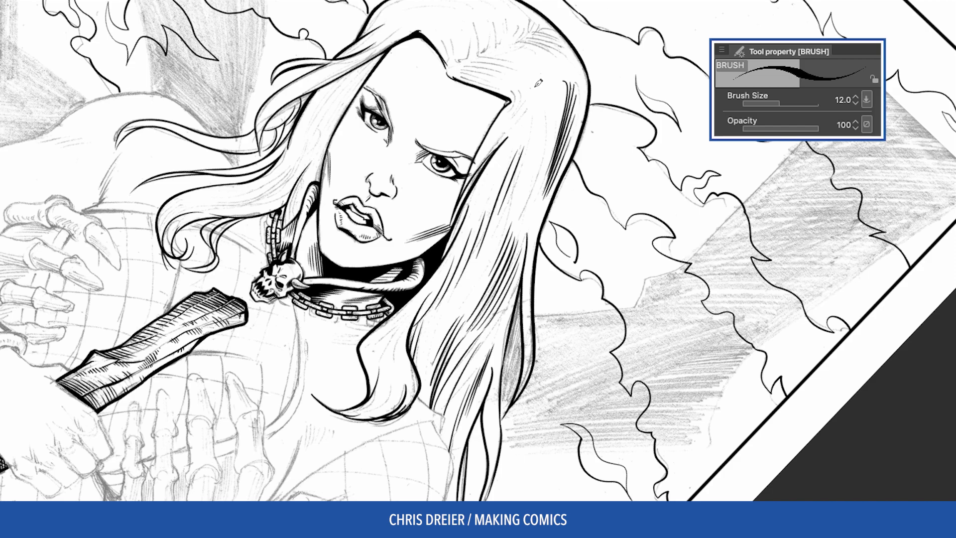
{"action": "left_click_drag", "start_coordinate": [545, 82], "coordinate": [520, 165]}
{"action": "left_click_drag", "start_coordinate": [542, 131], "coordinate": [508, 219]}
{"action": "left_click_drag", "start_coordinate": [545, 150], "coordinate": [517, 209]}
{"action": "left_click_drag", "start_coordinate": [513, 132], "coordinate": [479, 190]}
{"action": "left_click_drag", "start_coordinate": [505, 152], "coordinate": [478, 206]}
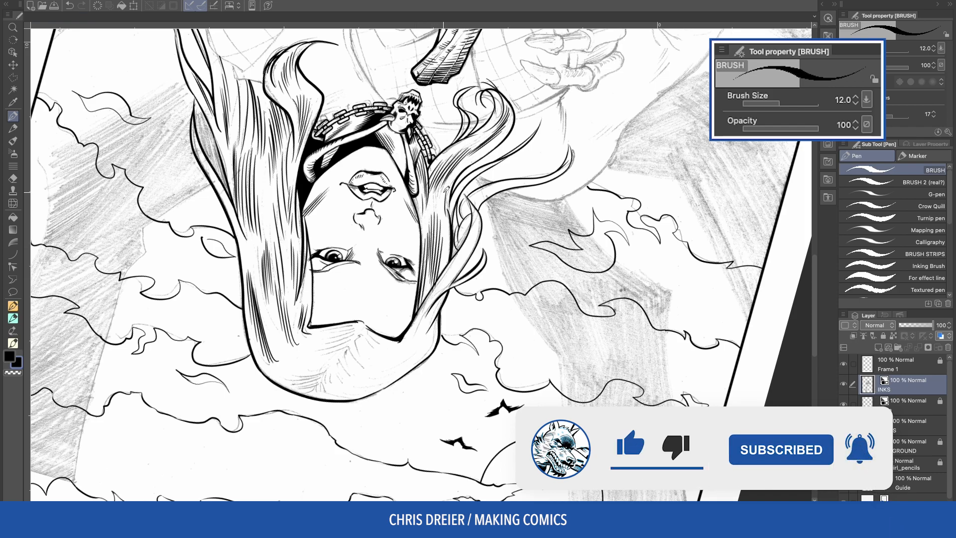
Step: Add strand lines to the hair by her right temple and hatch the roots along the parting with the brush at size 10
{"action": "left_click_drag", "start_coordinate": [445, 275], "coordinate": [428, 303]}
{"action": "key", "text": "c"}
{"action": "key", "text": "c"}
{"action": "left_click_drag", "start_coordinate": [464, 251], "coordinate": [412, 343]}
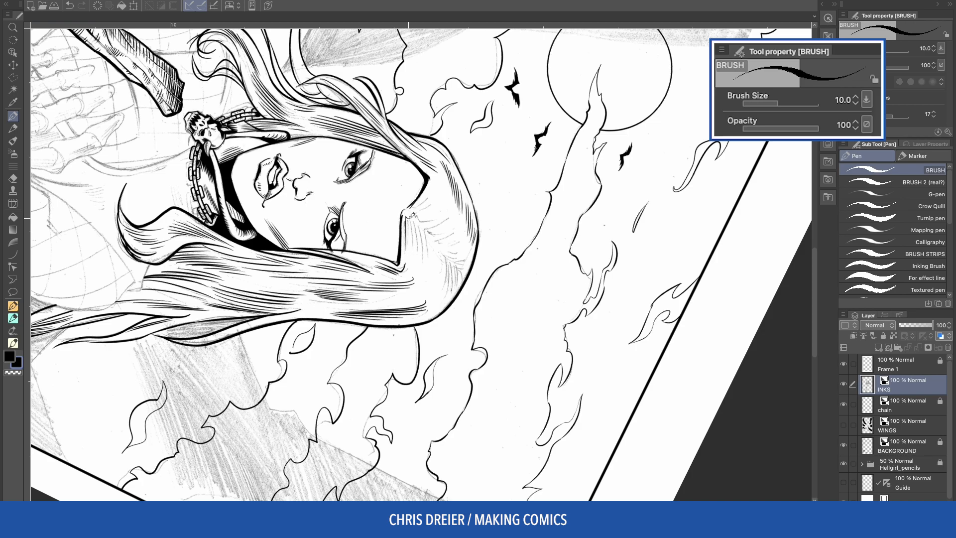
{"action": "mouse_move", "coordinate": [410, 215]}
{"action": "left_mouse_down"}
{"action": "mouse_move", "coordinate": [416, 259]}
{"action": "mouse_move", "coordinate": [446, 294]}
{"action": "left_mouse_up"}
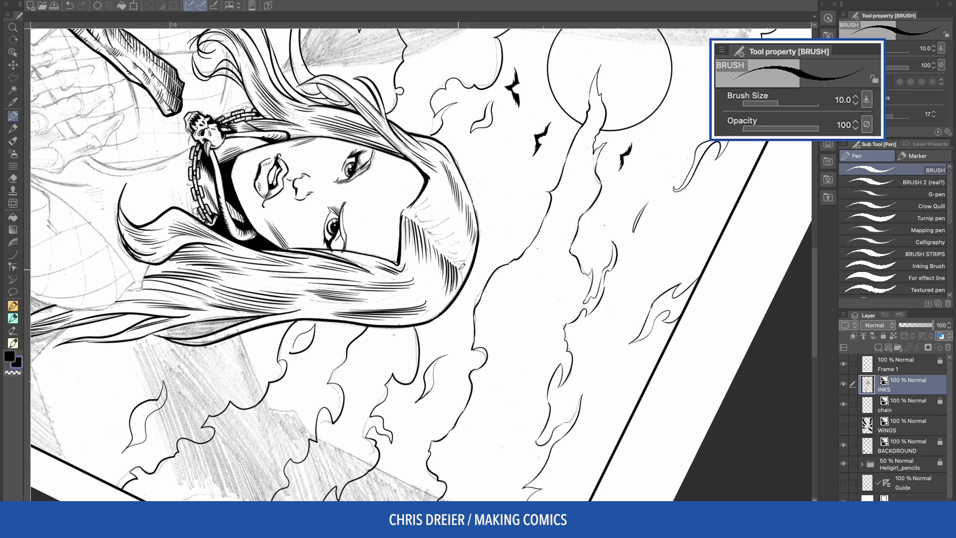
{"action": "mouse_move", "coordinate": [323, 191]}
{"action": "left_mouse_down"}
{"action": "mouse_move", "coordinate": [406, 383]}
{"action": "mouse_move", "coordinate": [541, 254]}
{"action": "mouse_move", "coordinate": [542, 236]}
{"action": "left_mouse_up"}
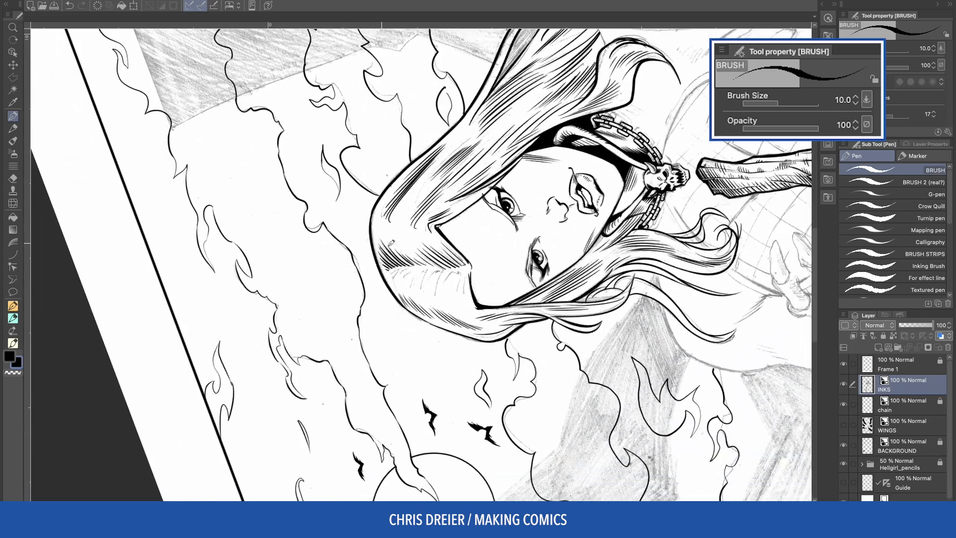